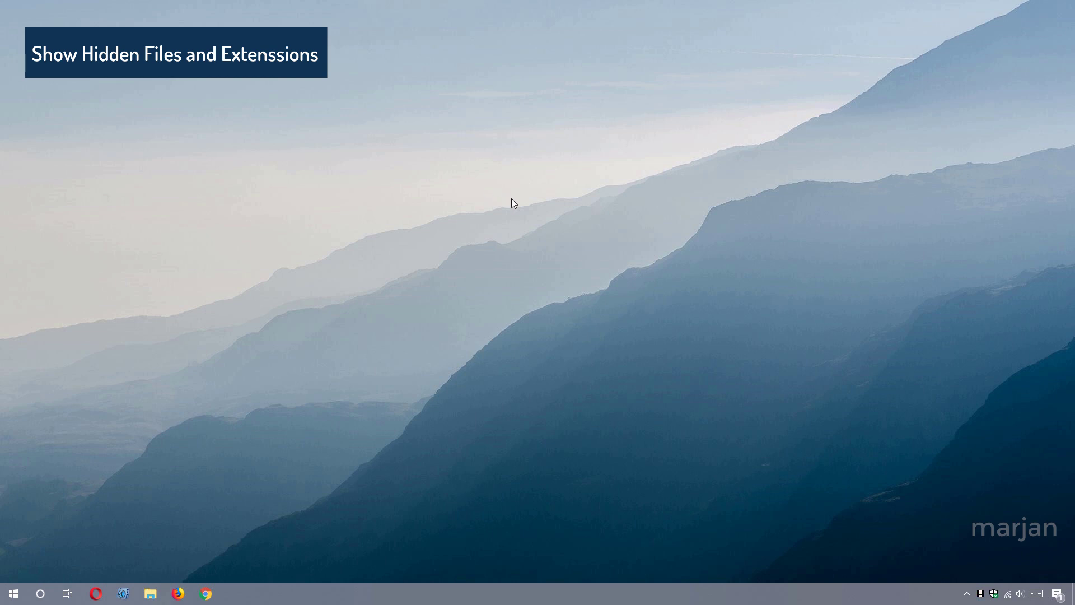
# - Search 'contro' to launch Control Panel and switch View by to Small icons
pyautogui.click(29, 594)
pyautogui.write('contro')
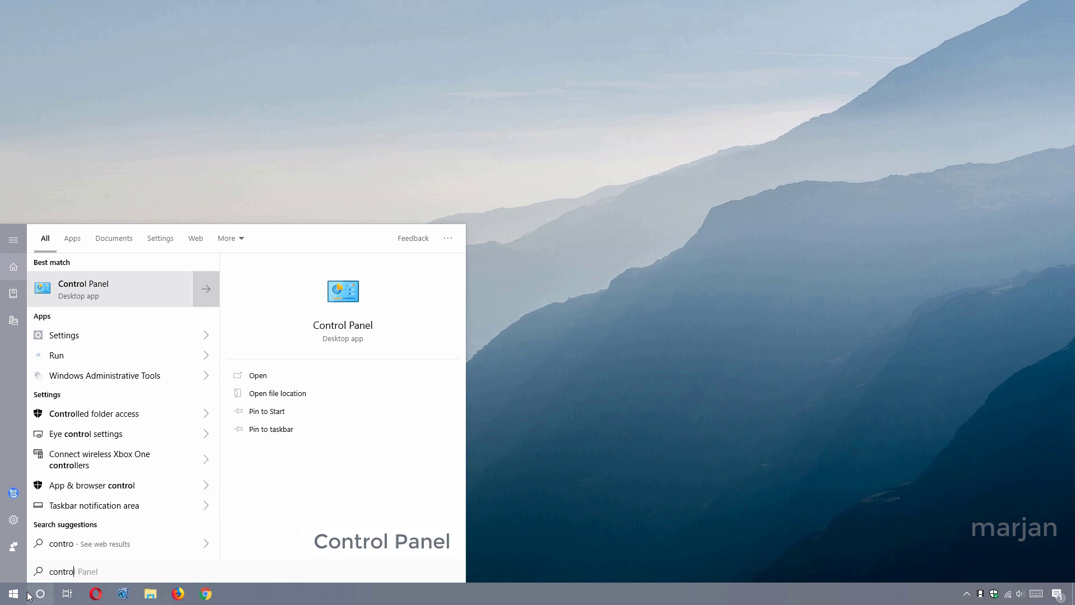
pyautogui.press('Return')
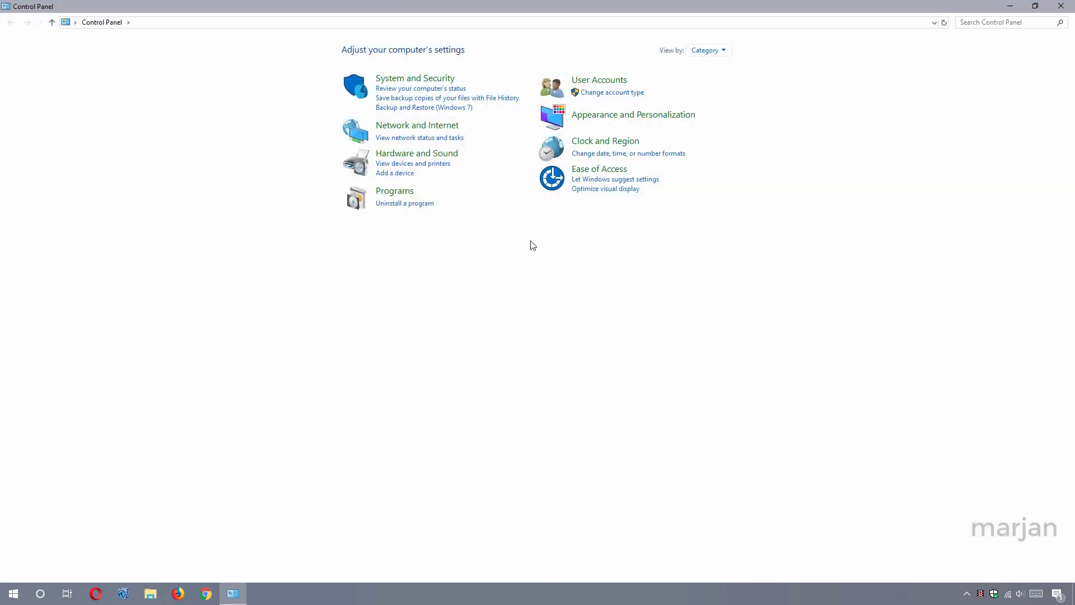
pyautogui.click(721, 50)
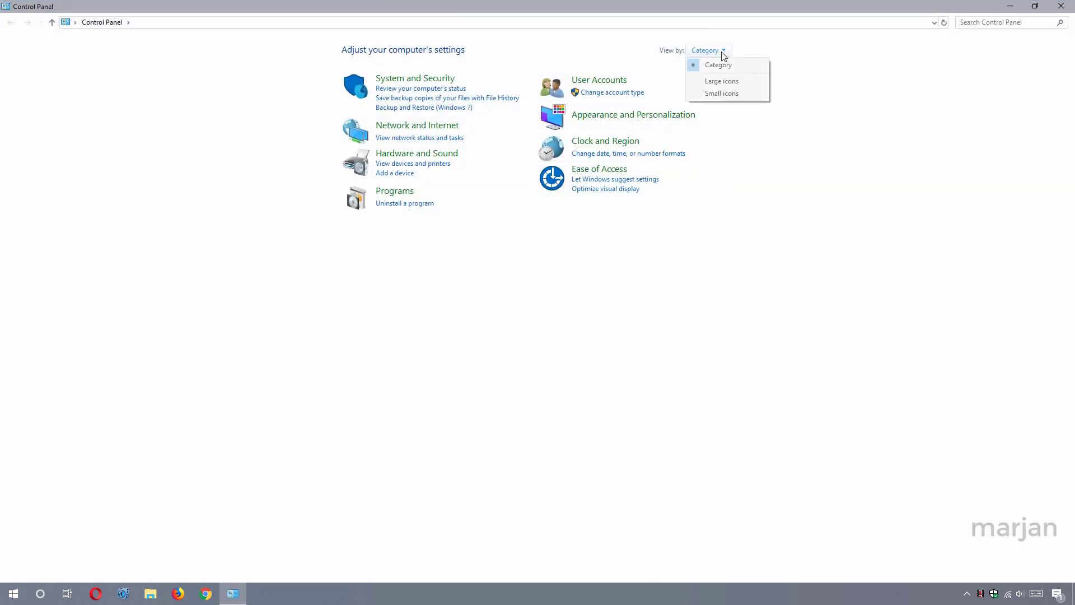
pyautogui.click(722, 95)
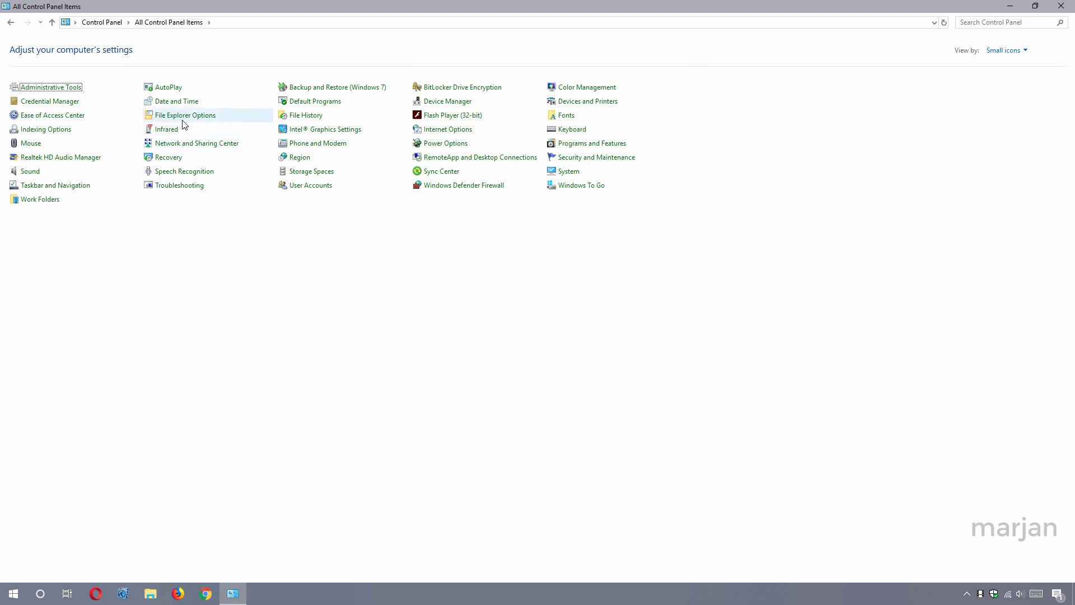
# - In File Explorer Options' View tab, show hidden files, folders and drives, unhide known extensions, and apply
pyautogui.click(207, 117)
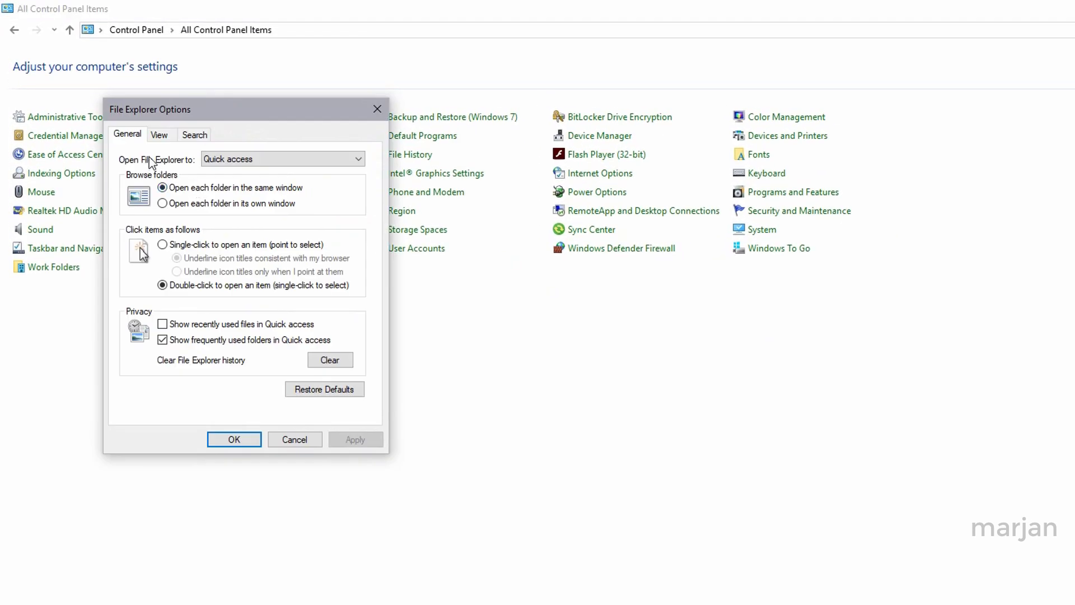
pyautogui.click(159, 136)
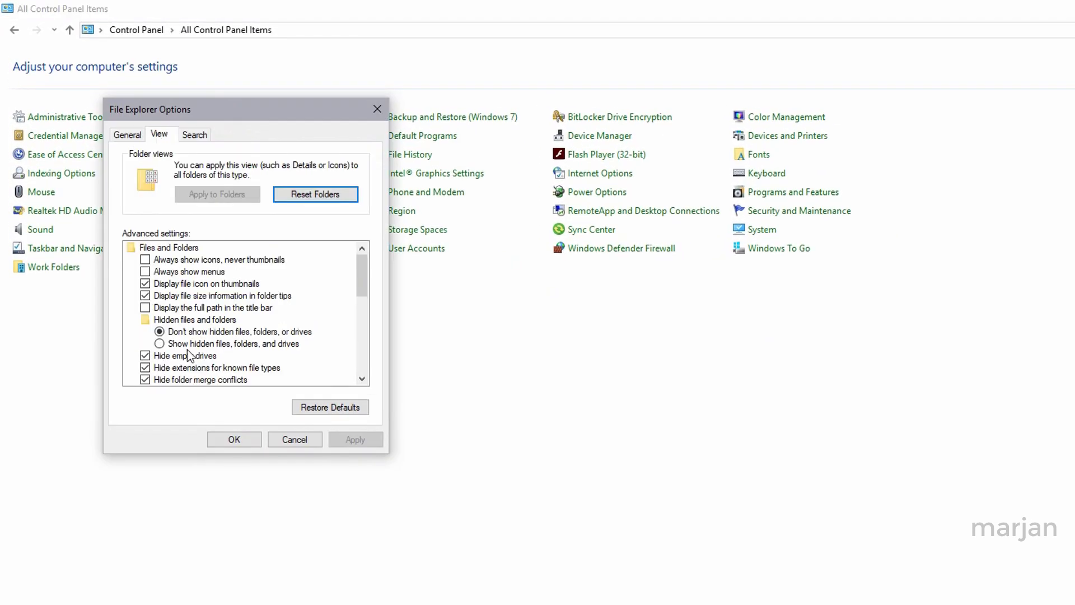
pyautogui.click(161, 344)
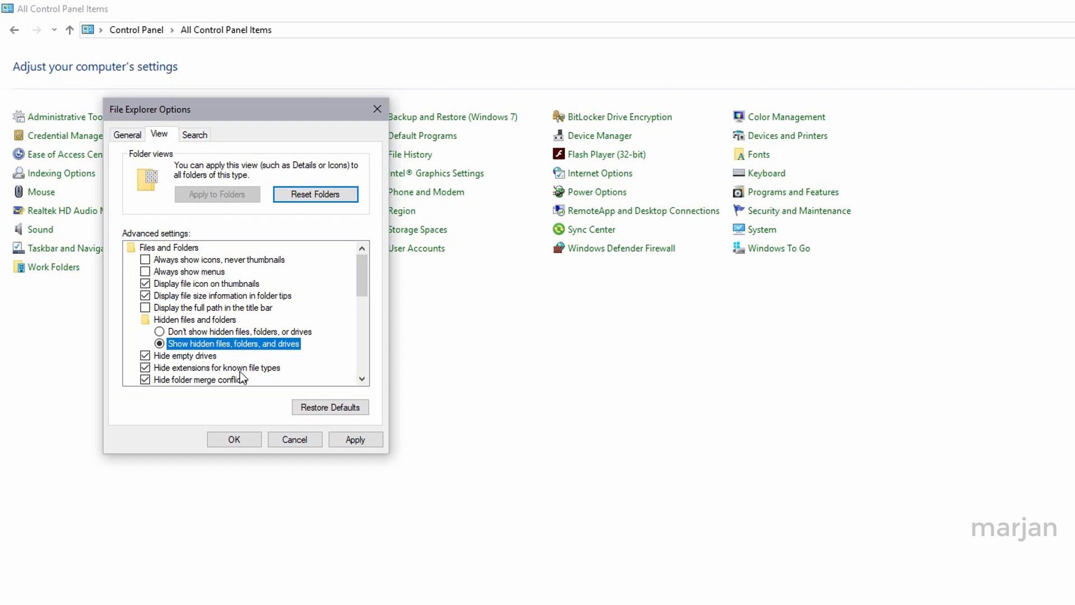
pyautogui.click(155, 366)
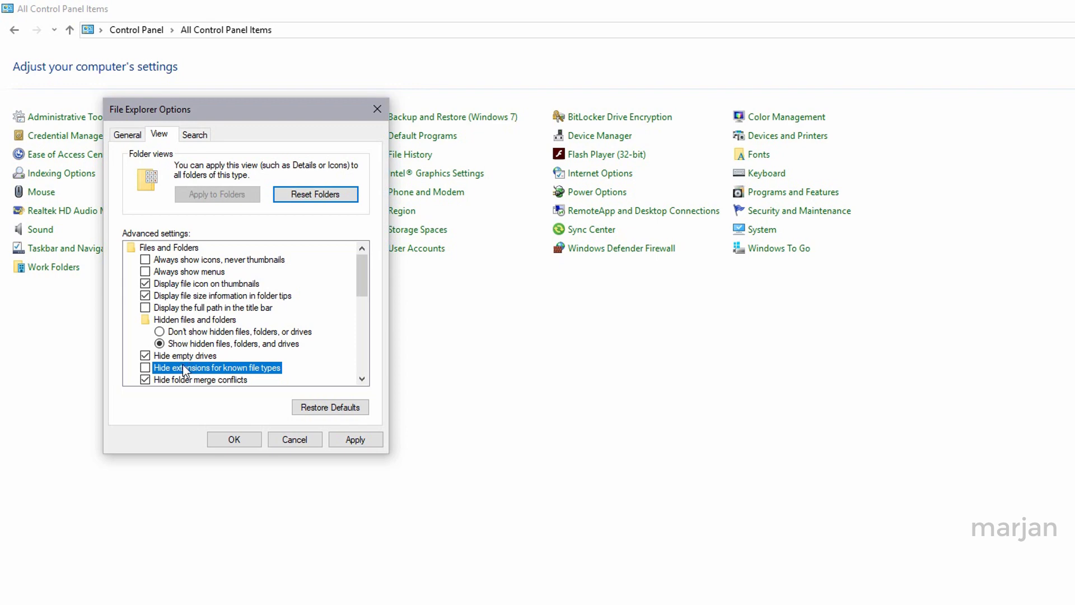
pyautogui.click(350, 438)
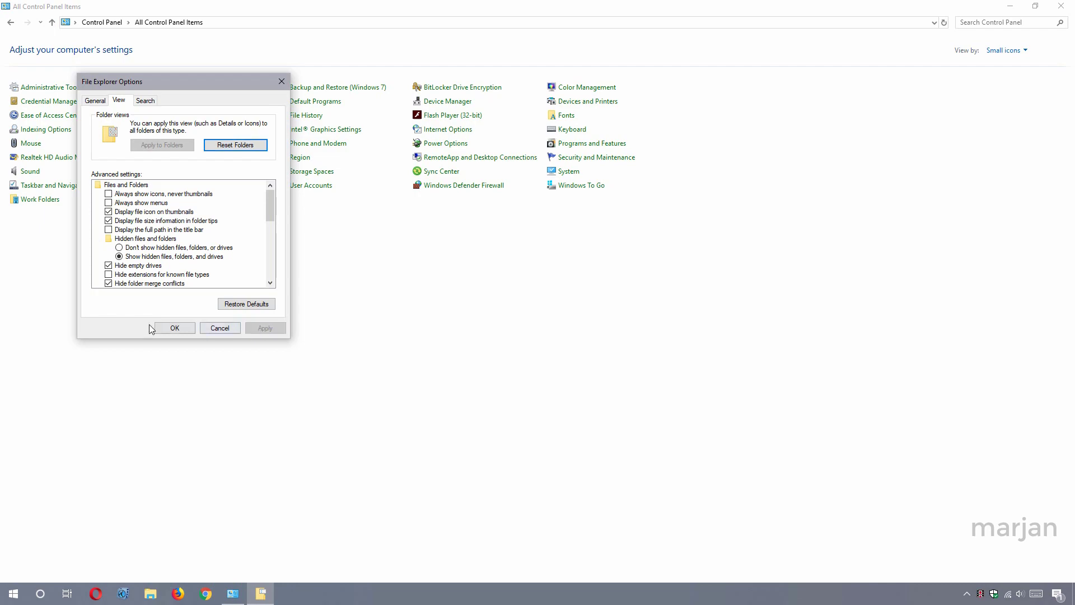
# - Confirm File Explorer Options with OK so the folder view settings are saved
pyautogui.click(168, 328)
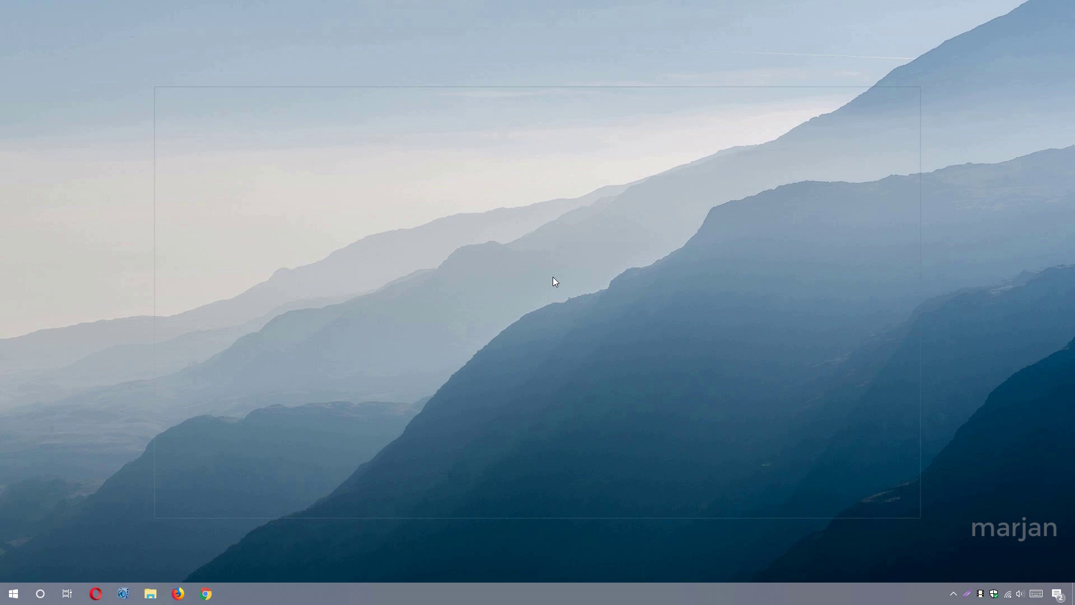
# - Run regedit and navigate to HKEY_LOCAL_MACHINE\SYSTEM\CurrentControlSet\Control
pyautogui.press('super+r')
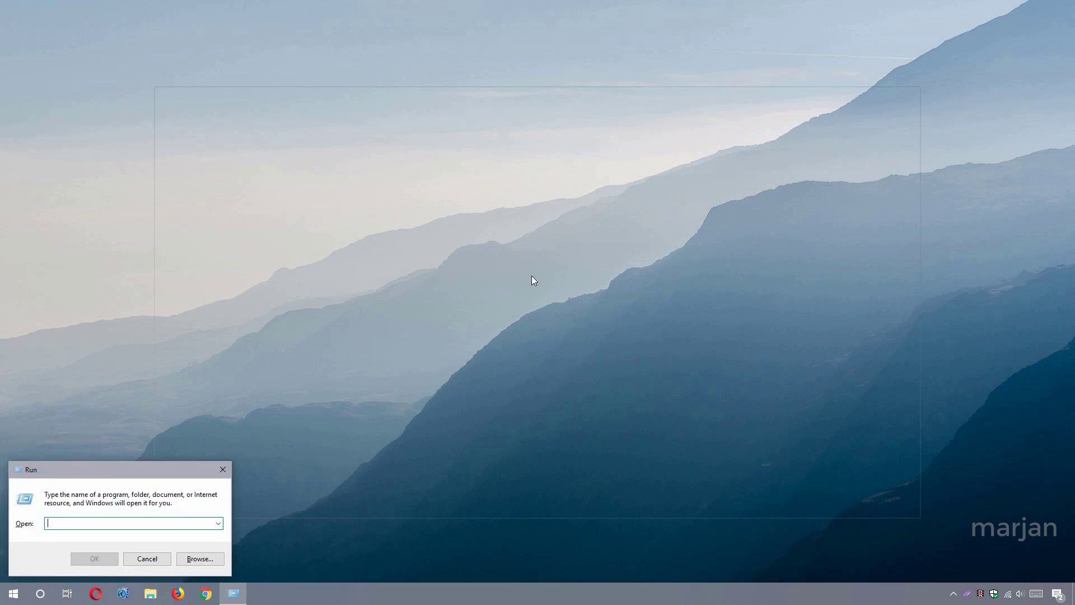
pyautogui.write('rege')
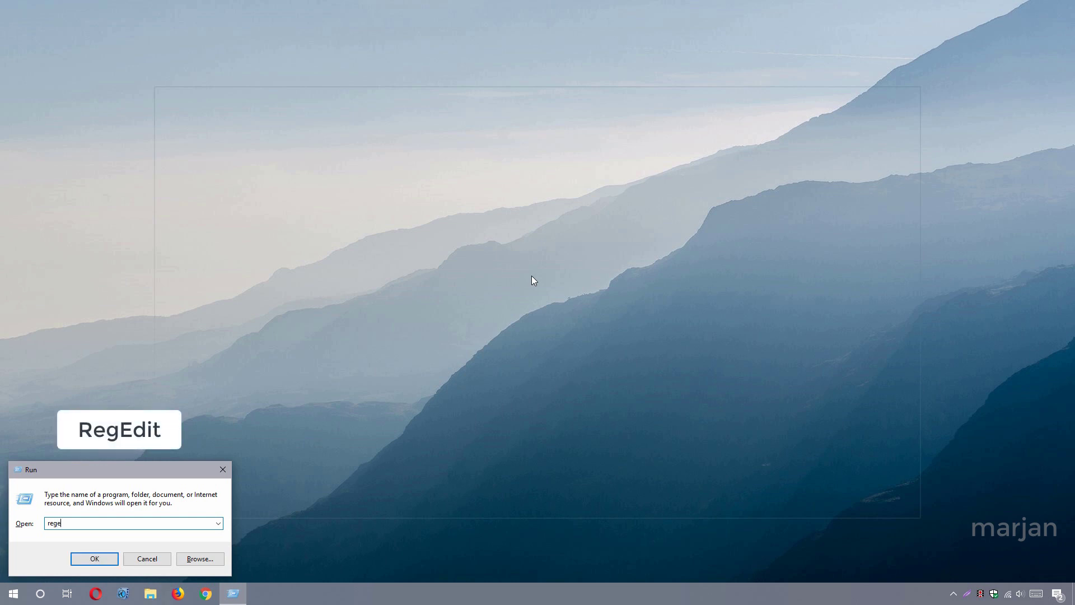
pyautogui.write('dit')
pyautogui.press('Return')
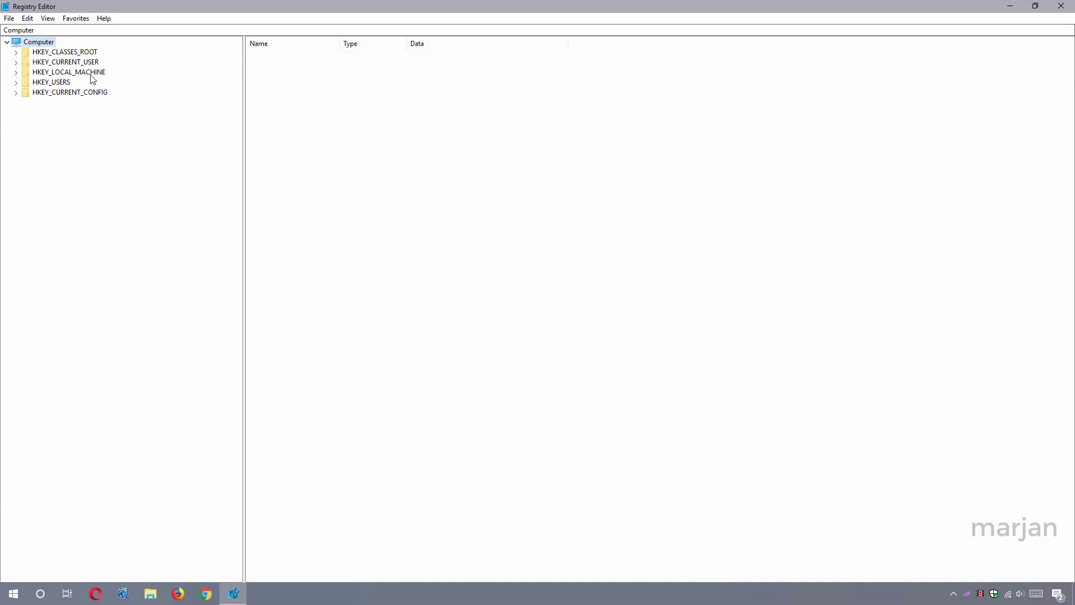
pyautogui.click(17, 74)
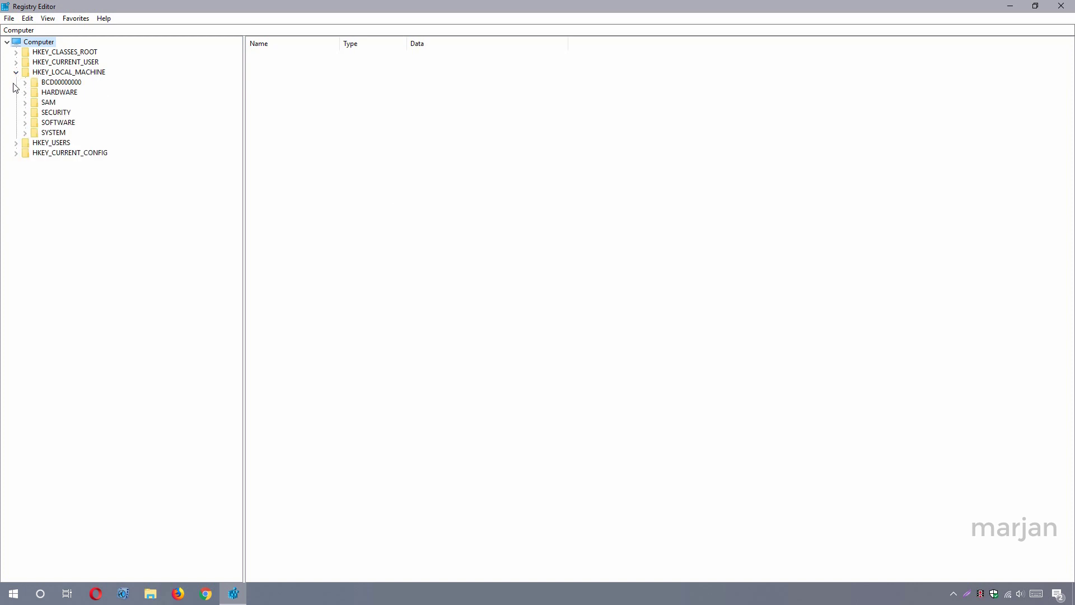
pyautogui.click(25, 134)
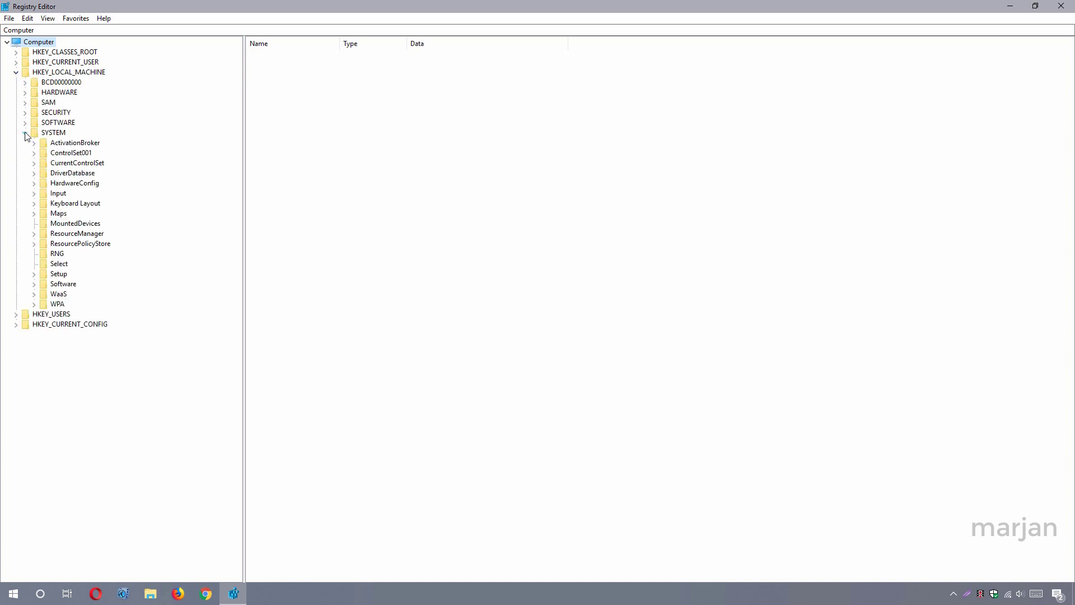
pyautogui.click(34, 164)
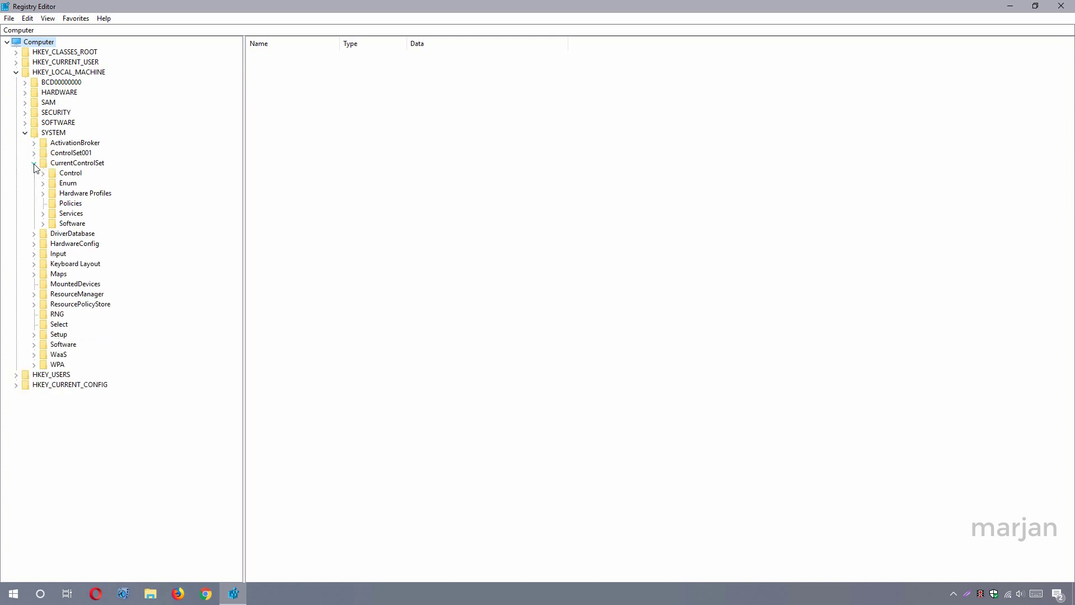
pyautogui.click(54, 175)
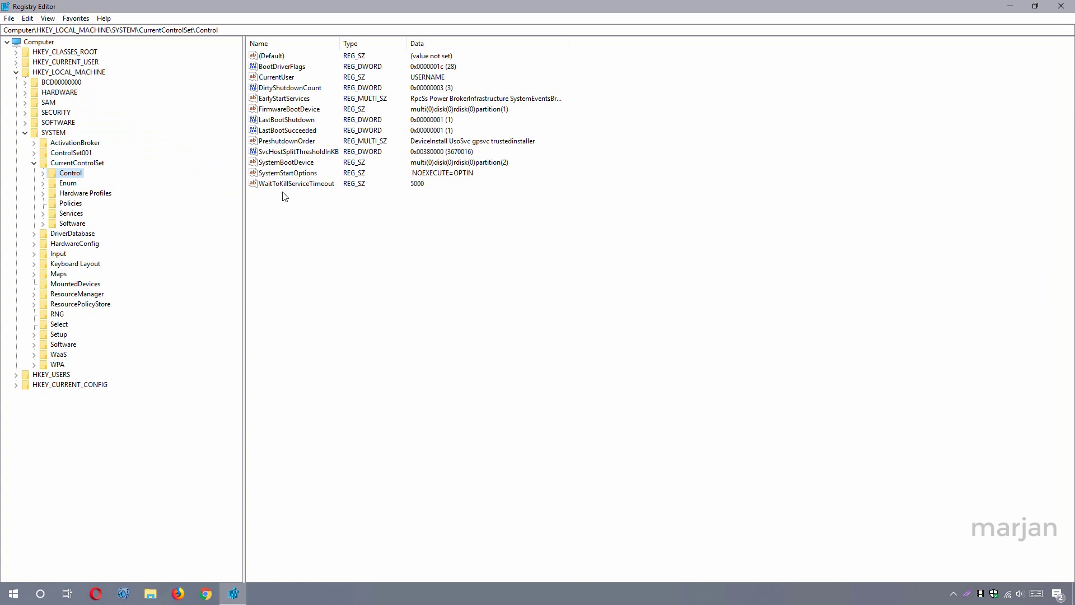
# - Change WaitToKillServiceTimeout from 5000 to 2000
pyautogui.doubleClick(323, 184)
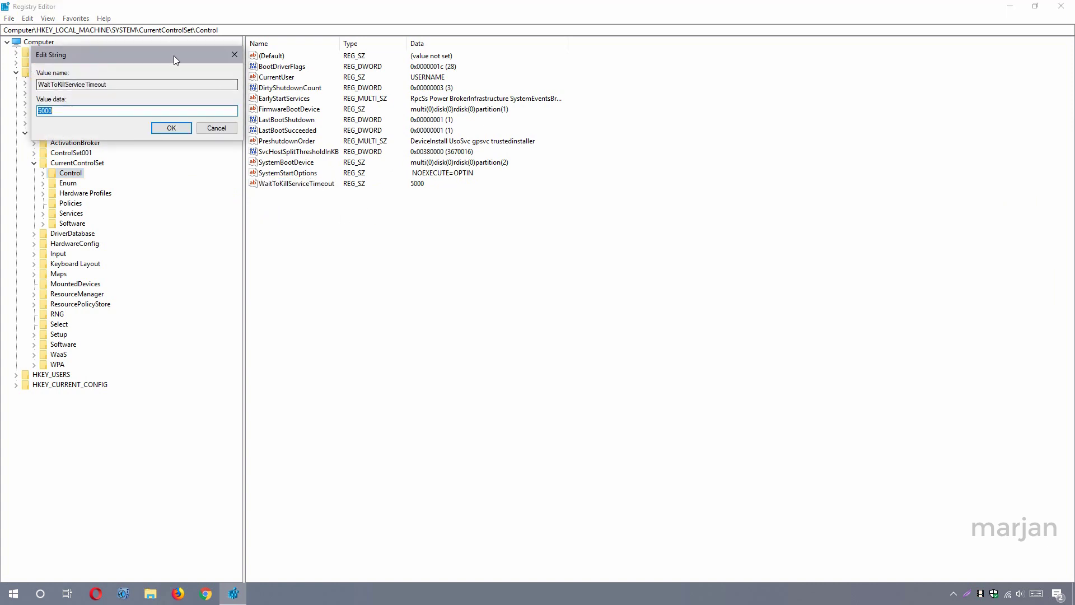
pyautogui.moveTo(173, 56); pyautogui.dragTo(472, 172)
pyautogui.write('20')
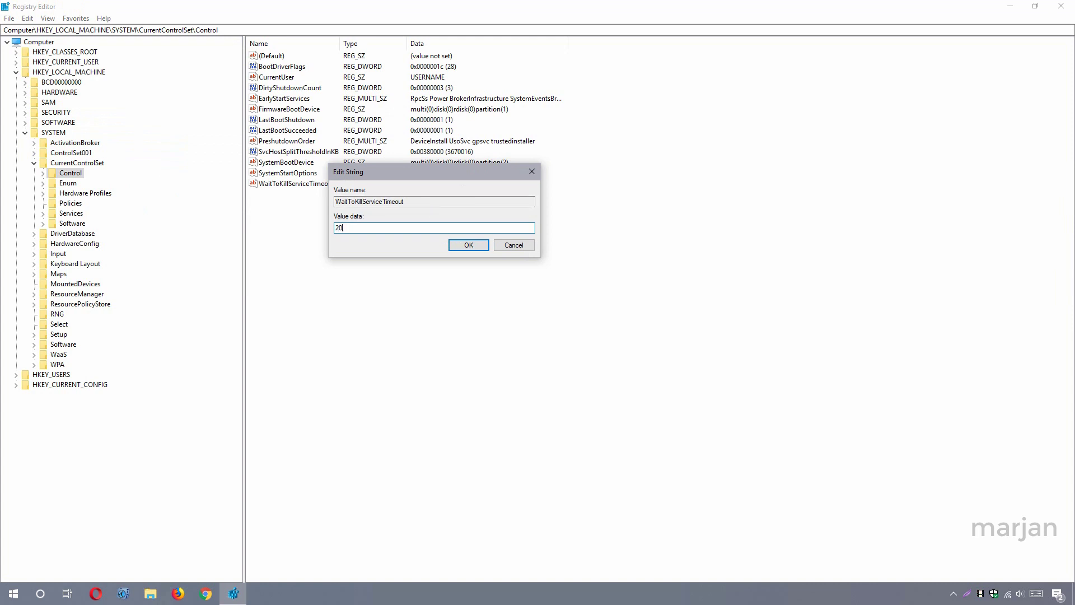
pyautogui.write('00')
pyautogui.click(463, 245)
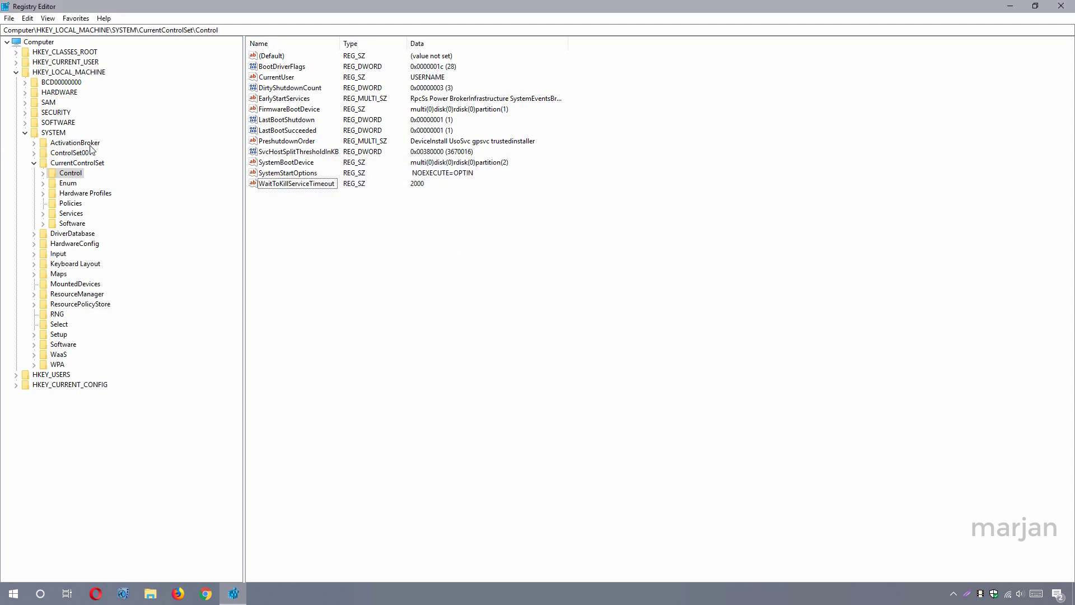
# - Collapse HKEY_LOCAL_MACHINE and navigate to HKEY_CURRENT_USER\Control Panel\Desktop
pyautogui.click(16, 71)
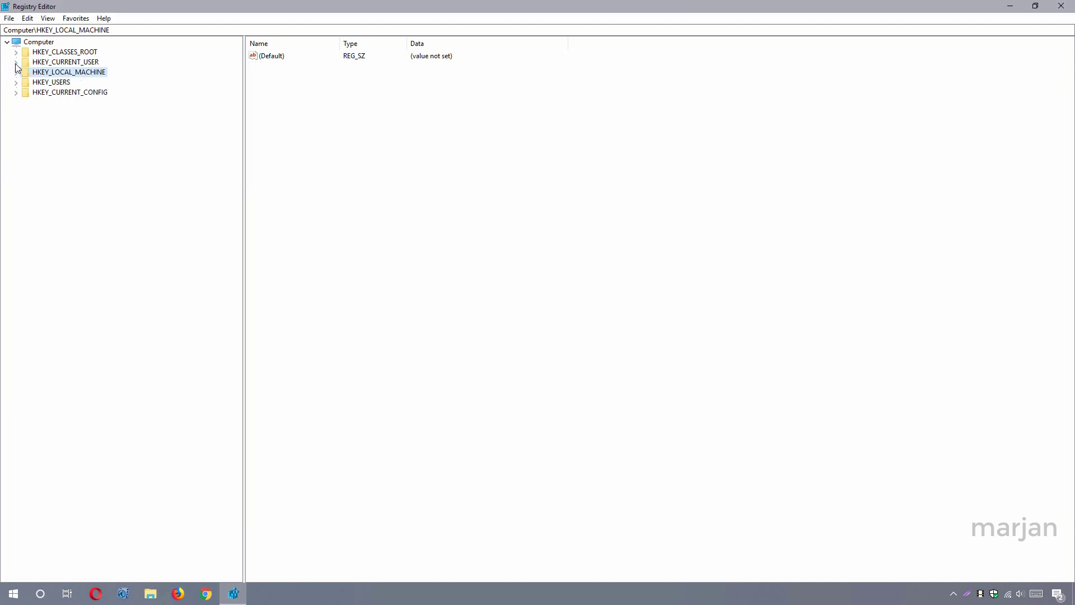
pyautogui.click(15, 62)
pyautogui.click(24, 92)
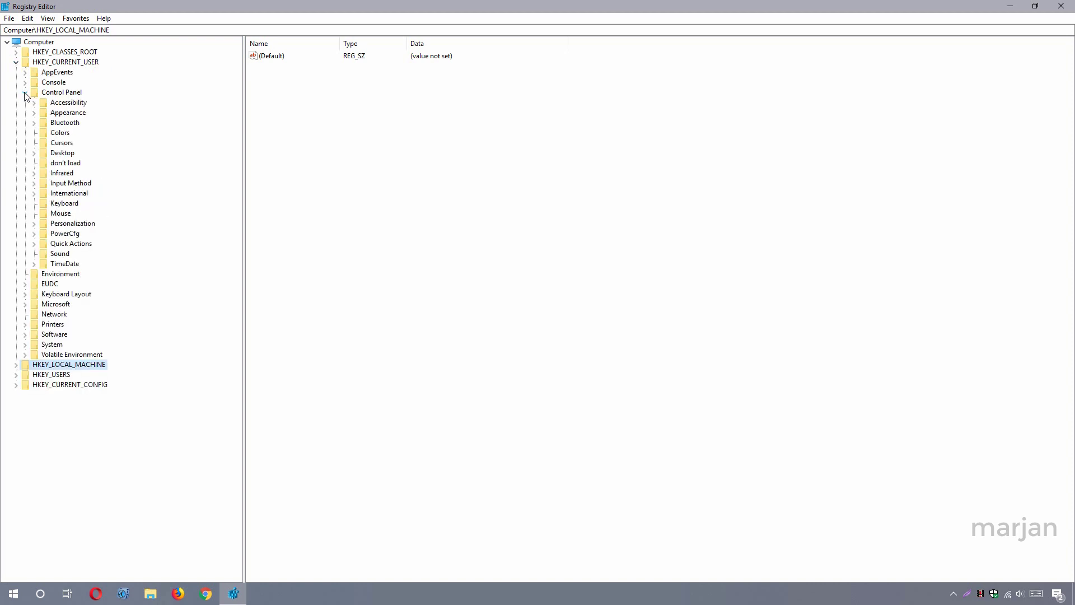
pyautogui.click(62, 153)
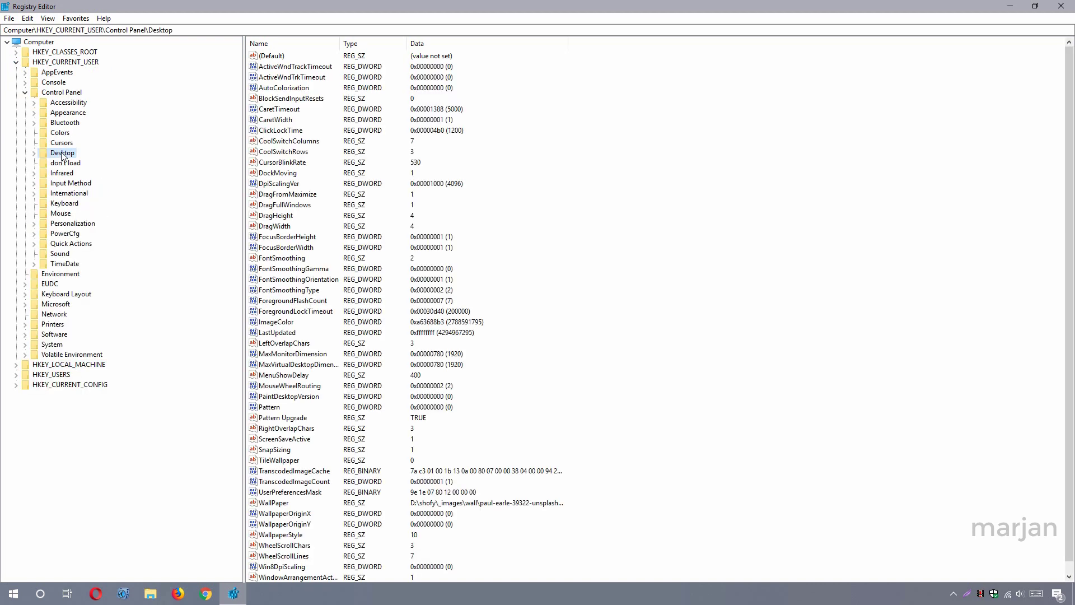
# - Create a new string value WaitToKillAppTimeOut in Desktop and set its data to 2000
pyautogui.rightClick(552, 245)
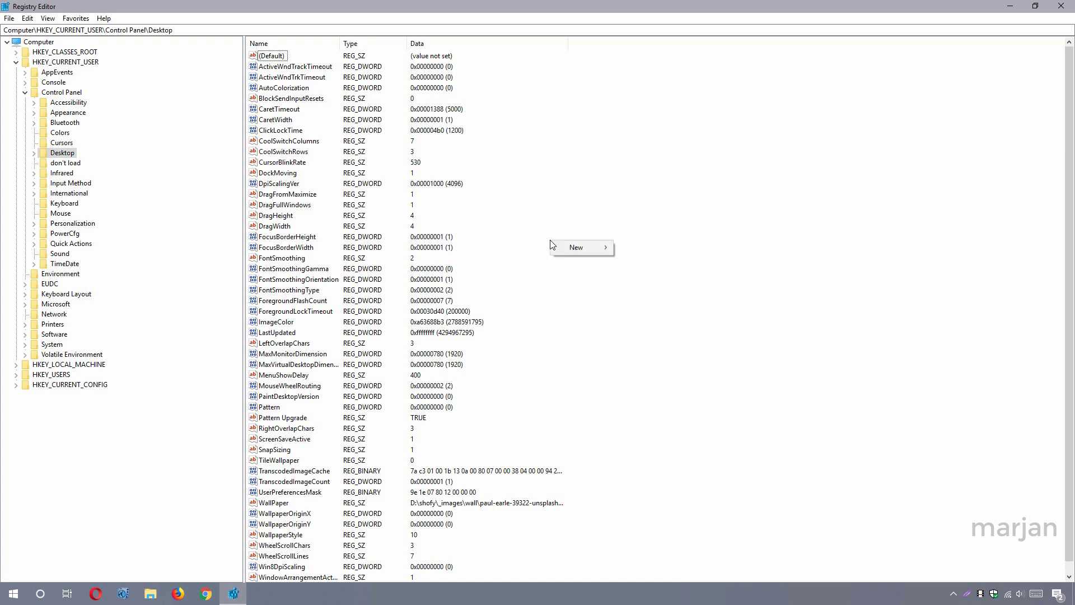
pyautogui.moveTo(571, 248)
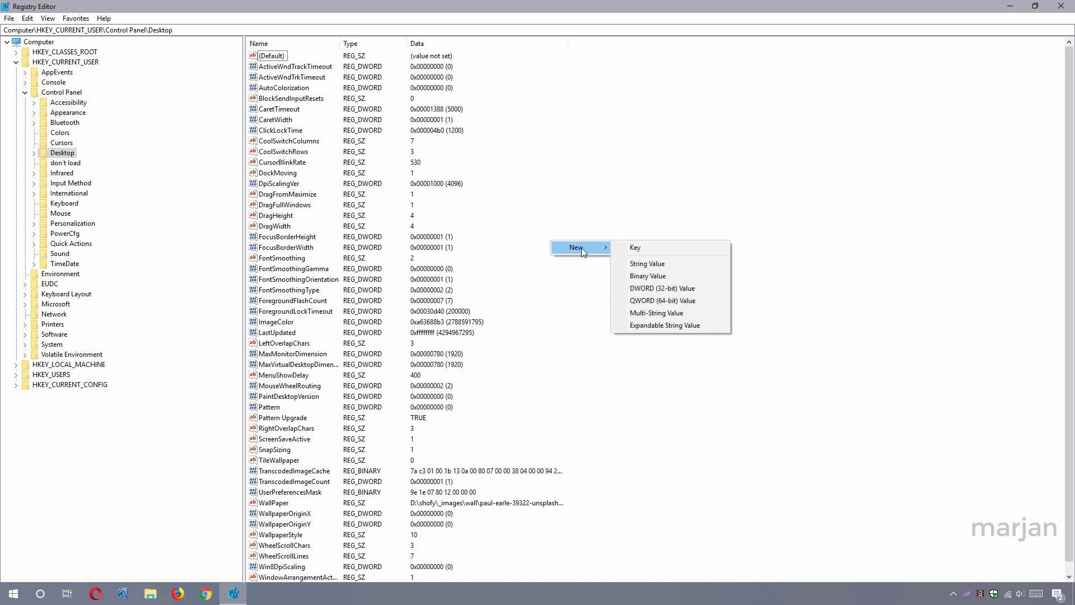
pyautogui.click(655, 267)
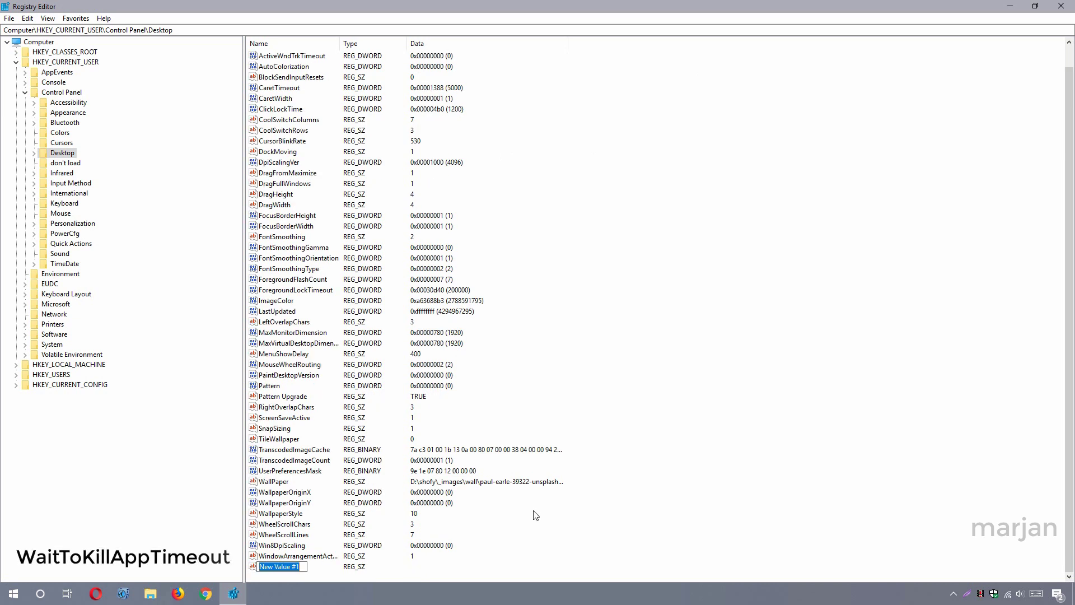
pyautogui.write('WaitToKillAppTimeO')
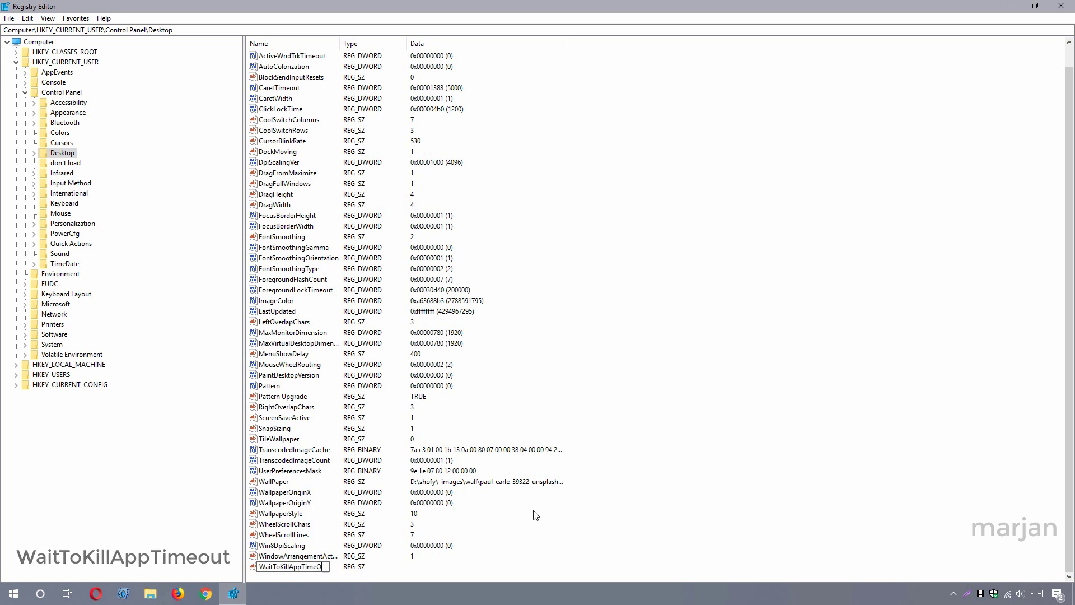
pyautogui.write('ut')
pyautogui.press('Return')
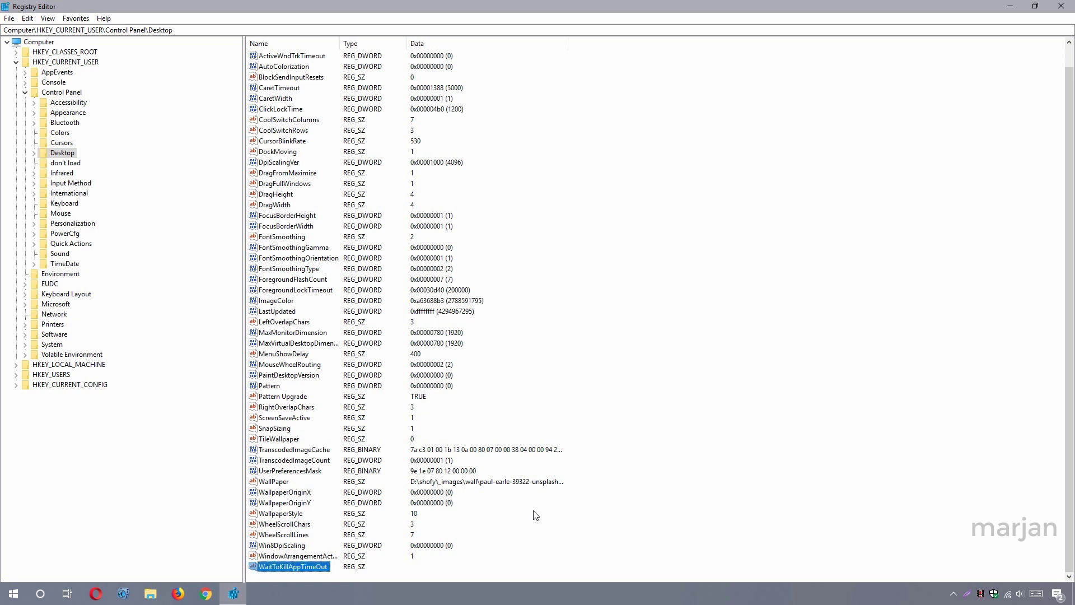
pyautogui.doubleClick(302, 565)
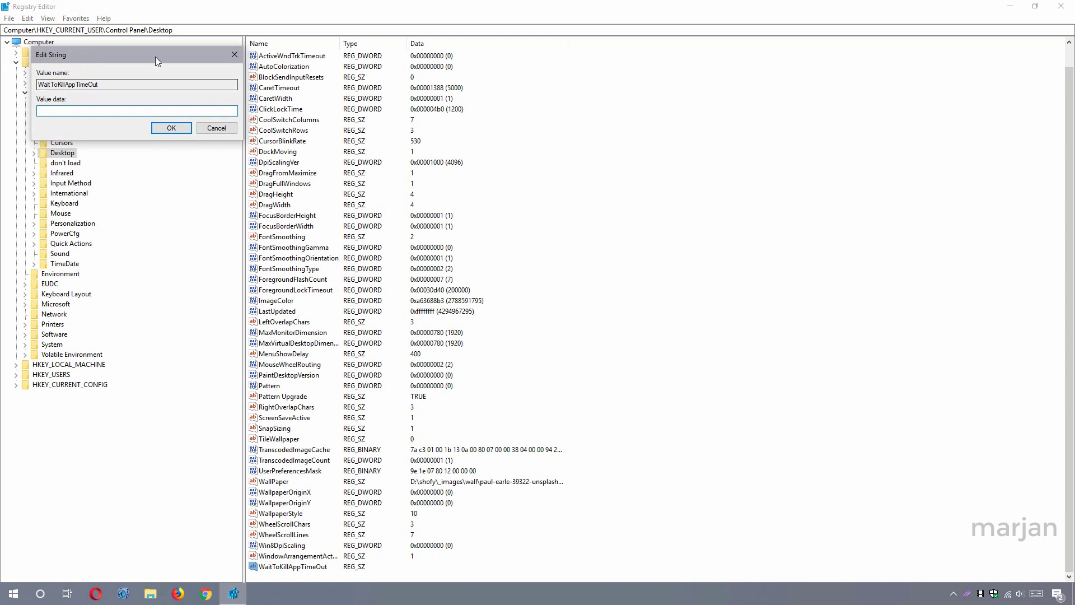
pyautogui.moveTo(155, 56); pyautogui.dragTo(411, 163)
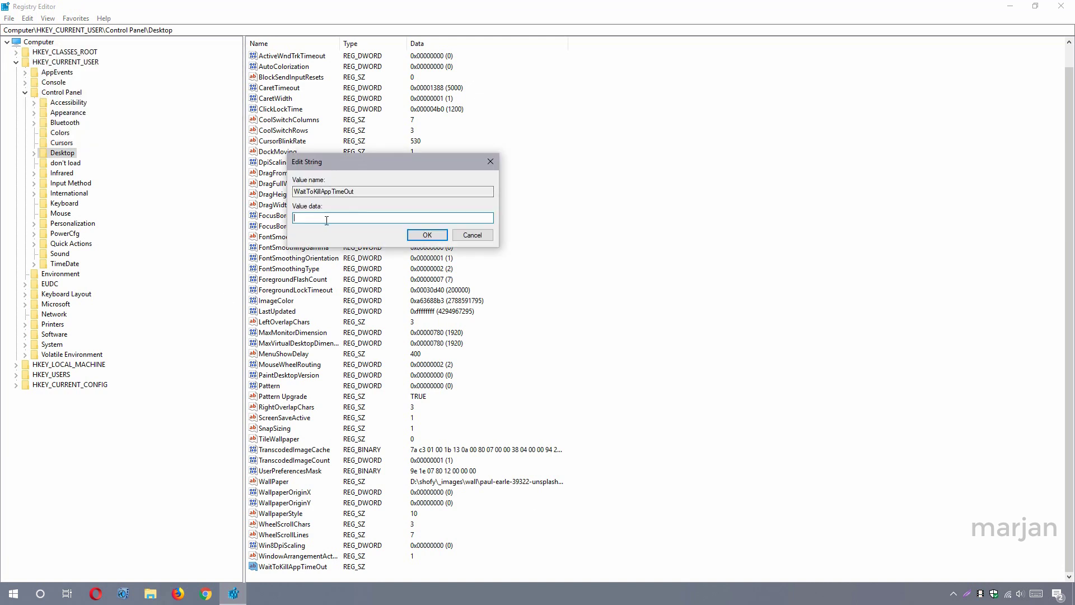
pyautogui.write('2000')
pyautogui.click(426, 234)
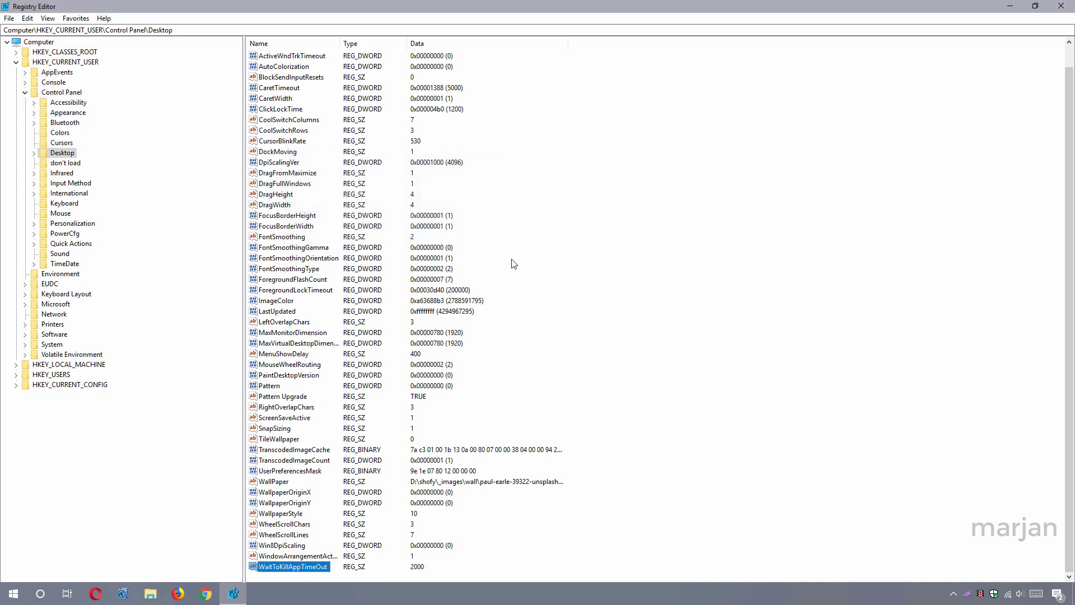
# - Create a string value HungAppTimeOut under Desktop with data 2000
pyautogui.rightClick(573, 260)
pyautogui.moveTo(583, 264)
pyautogui.click(669, 280)
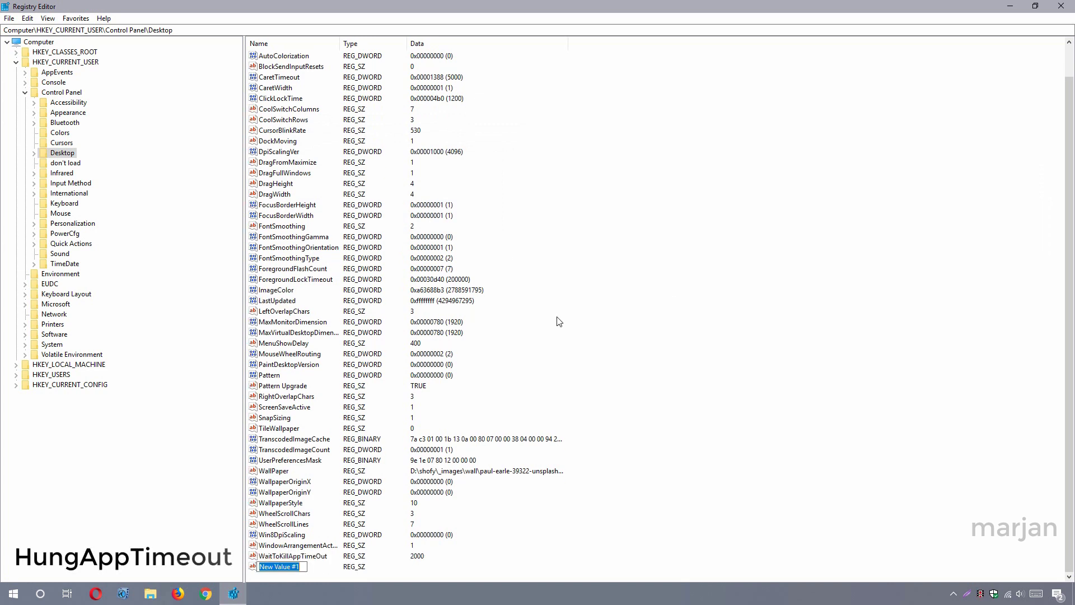
pyautogui.write('HungAppTi')
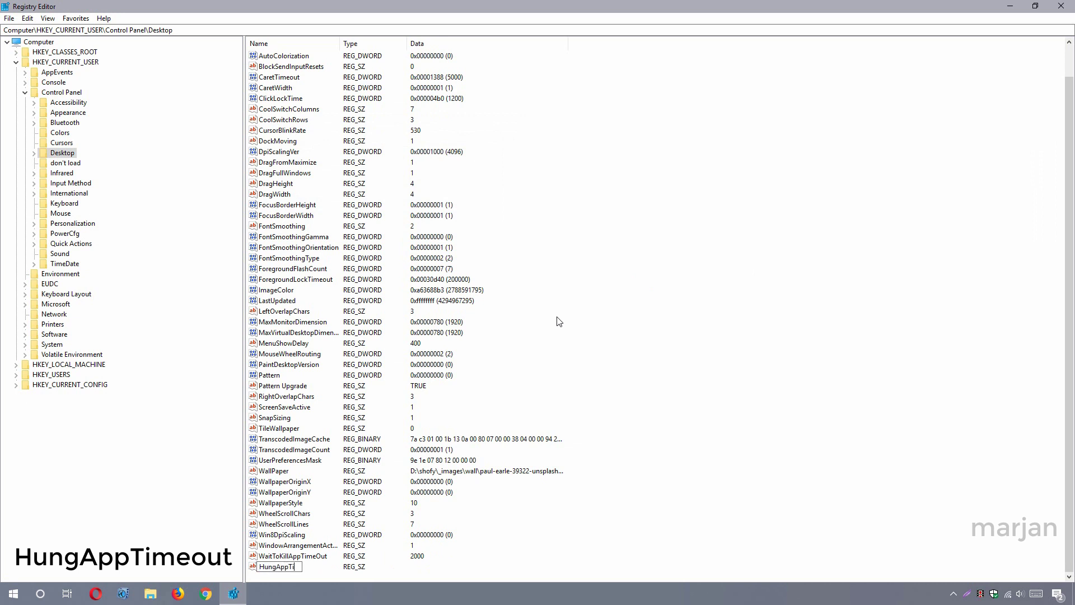
pyautogui.write('meOut')
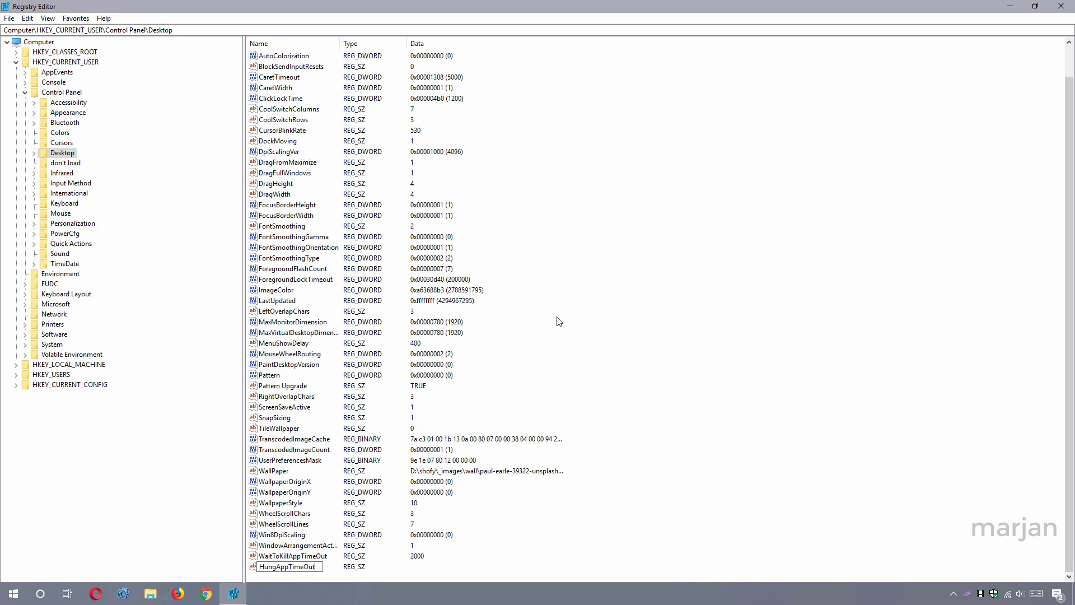
pyautogui.press('Return')
pyautogui.doubleClick(302, 567)
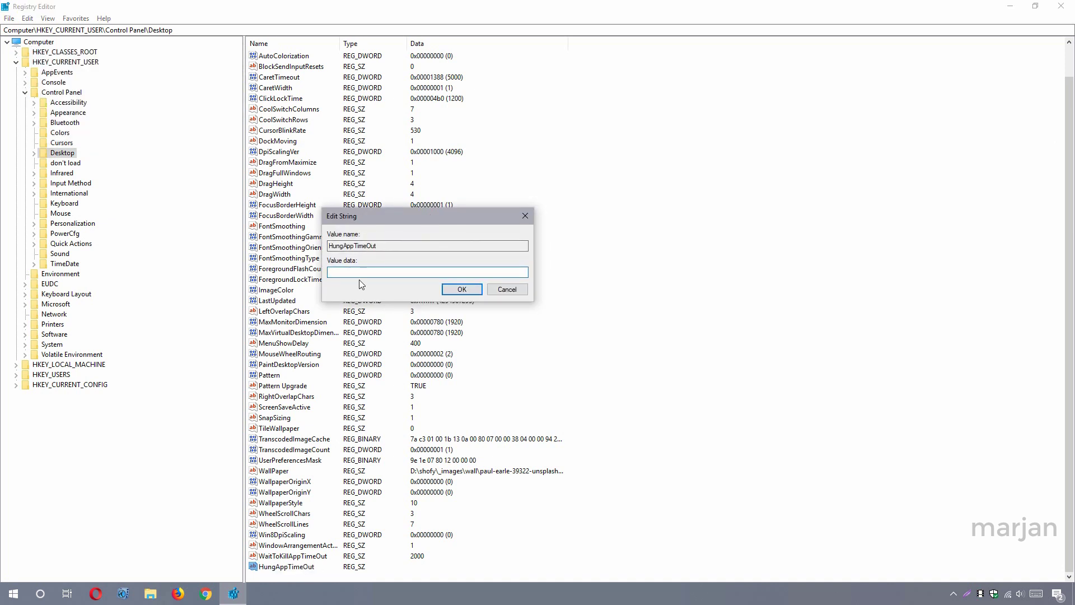
pyautogui.write('2000')
pyautogui.click(462, 288)
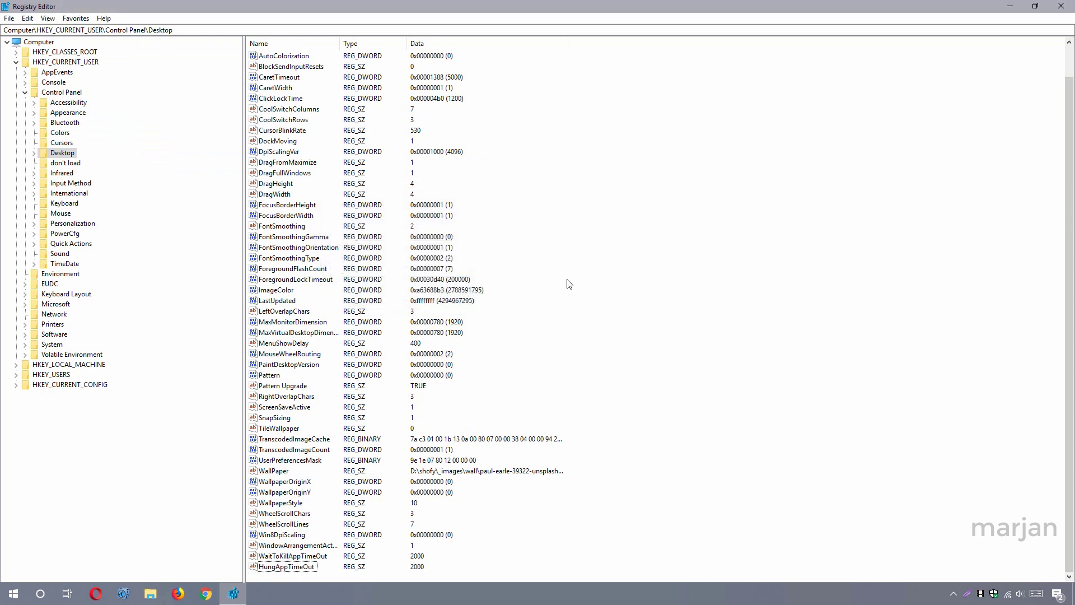
# - Create a string value AutoEndTask under Desktop with data 1
pyautogui.rightClick(568, 281)
pyautogui.moveTo(578, 286)
pyautogui.click(667, 303)
pyautogui.press('BackSpace')
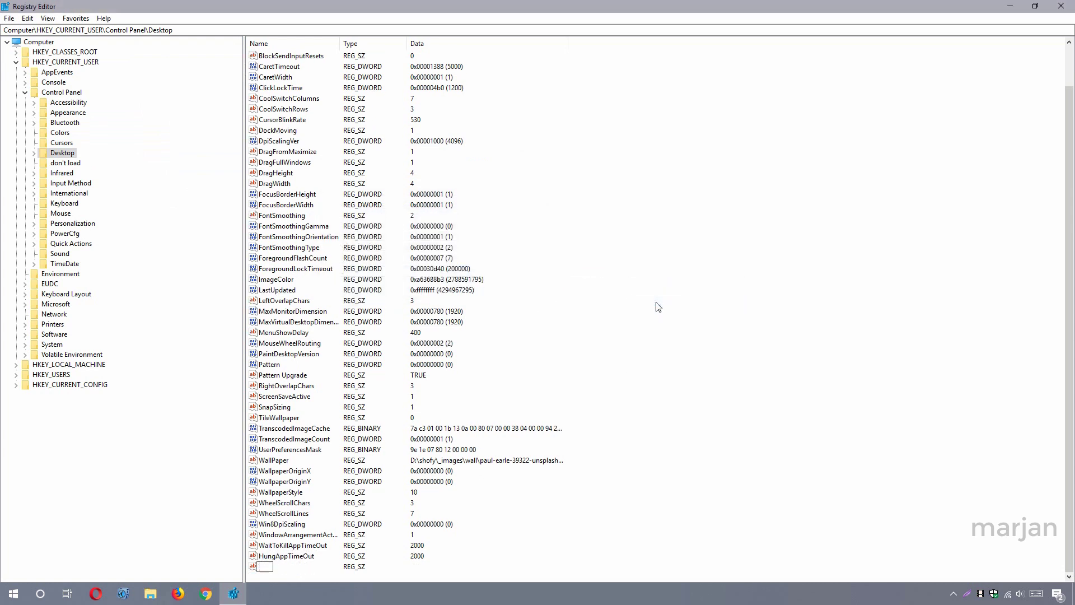
pyautogui.write('Au')
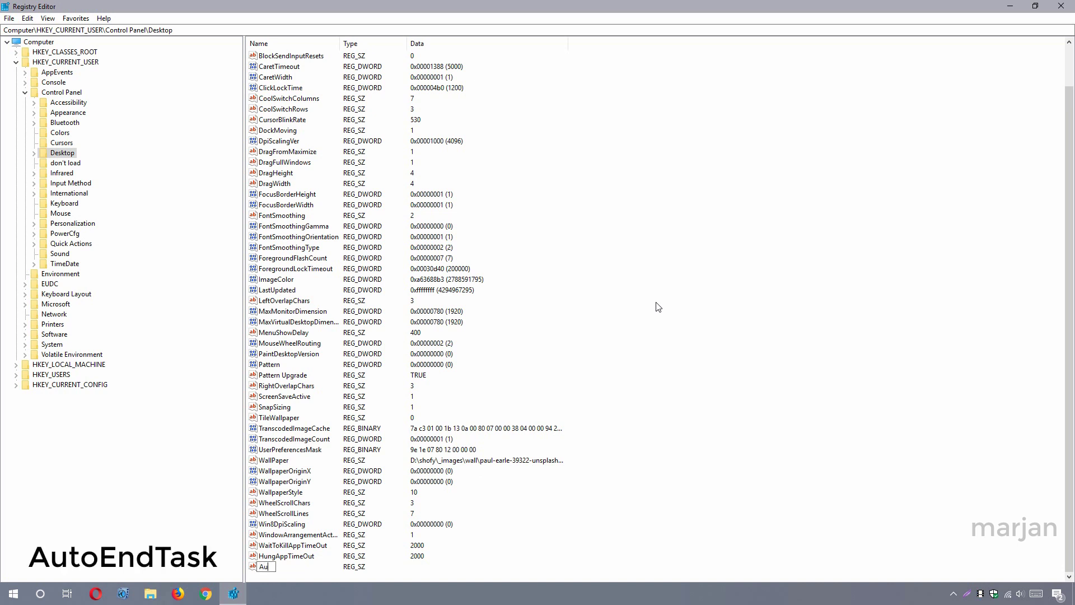
pyautogui.write('toEndTask')
pyautogui.press('Return')
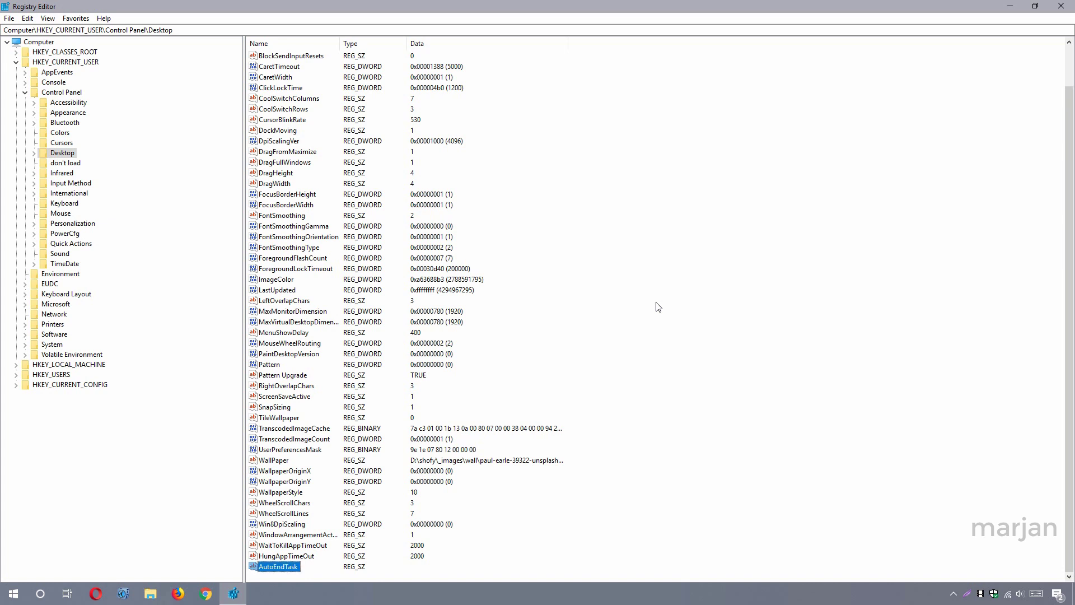
pyautogui.doubleClick(301, 567)
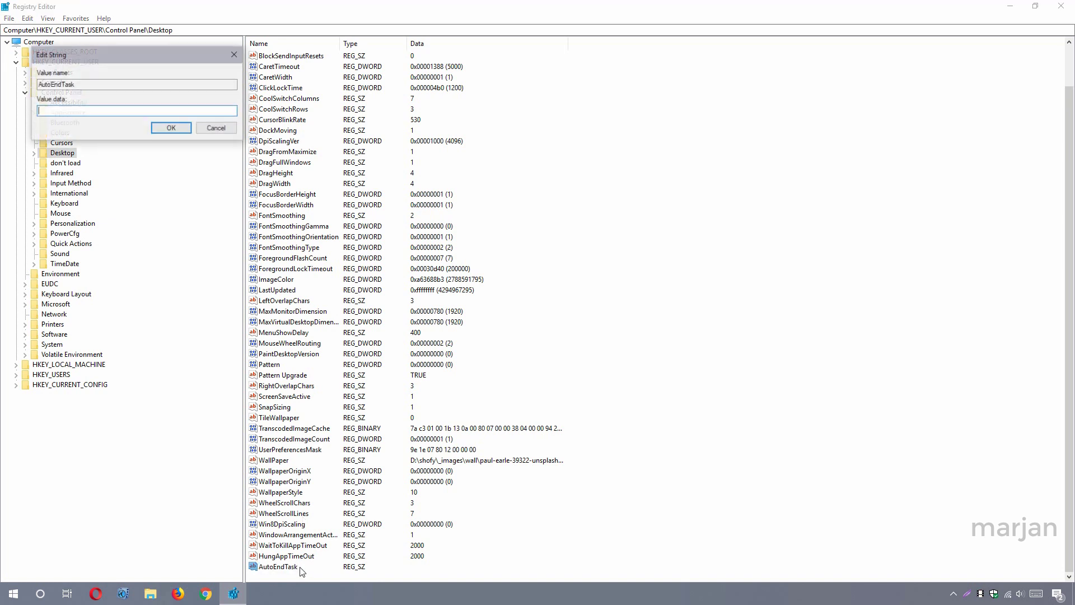
pyautogui.write('1')
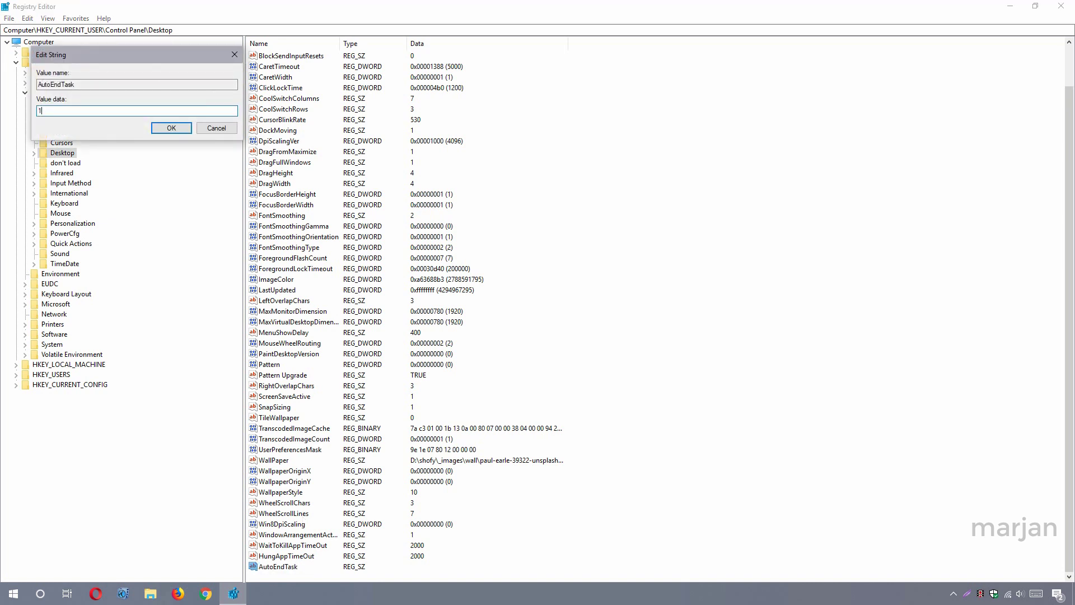
pyautogui.click(184, 132)
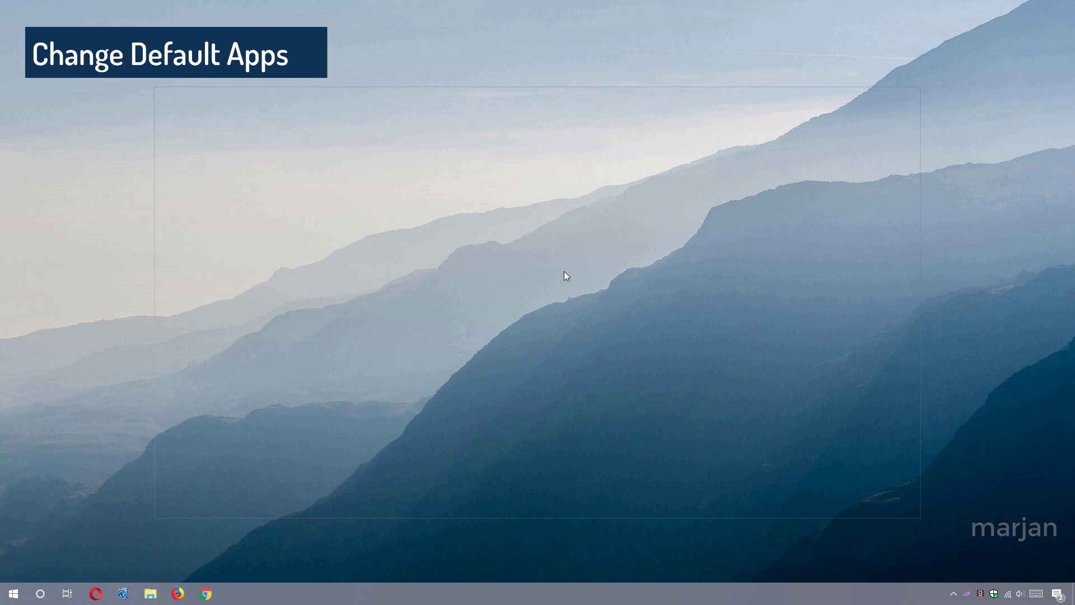
# - Choose Firefox as the Web browser under Settings > Apps > Default apps
pyautogui.click(14, 593)
pyautogui.click(13, 549)
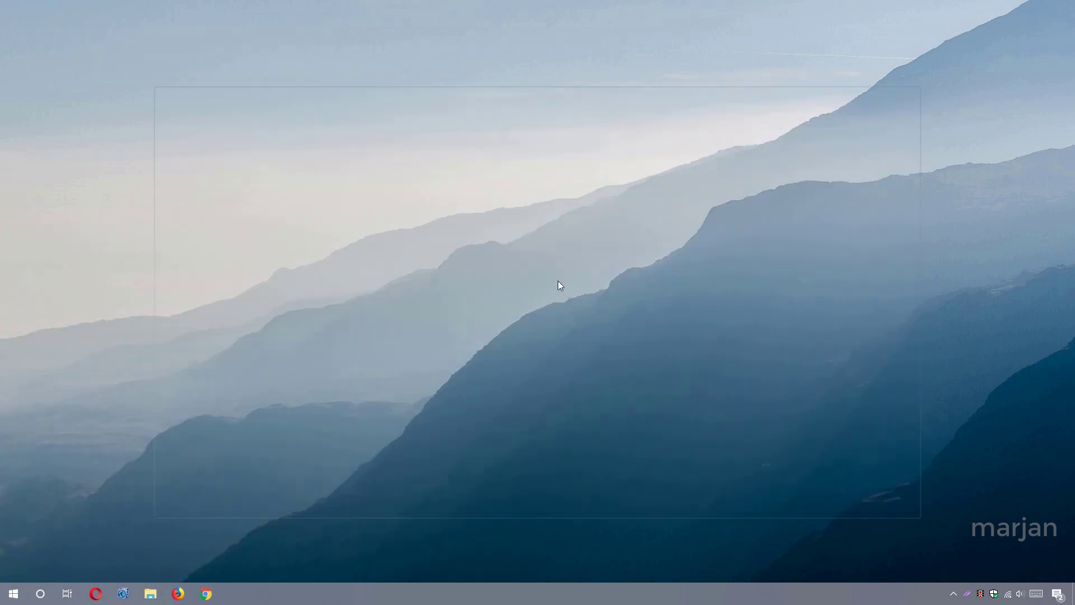
pyautogui.press('super+i')
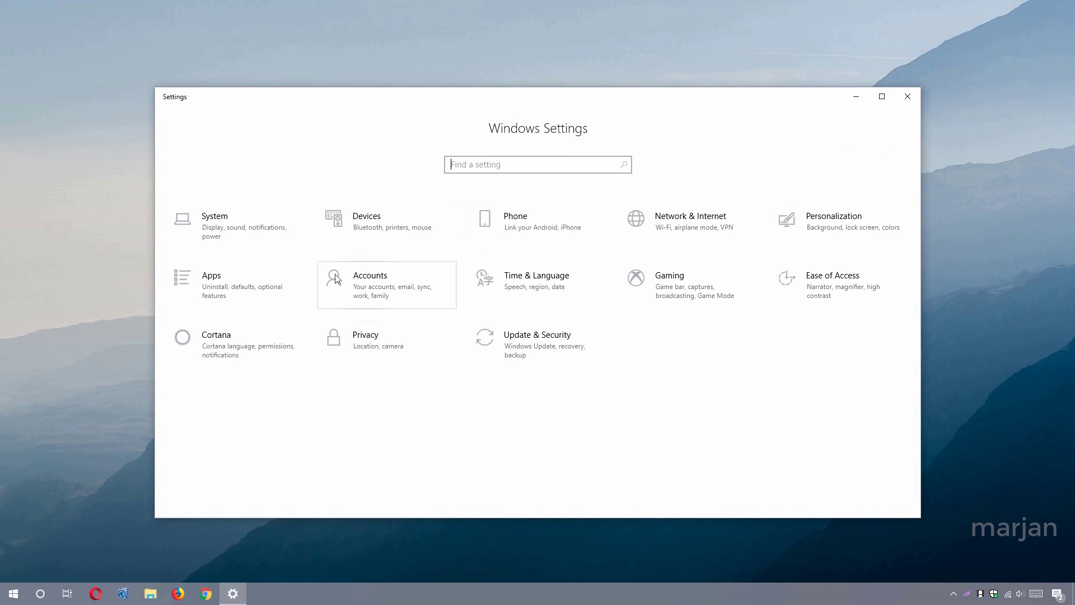
pyautogui.click(255, 295)
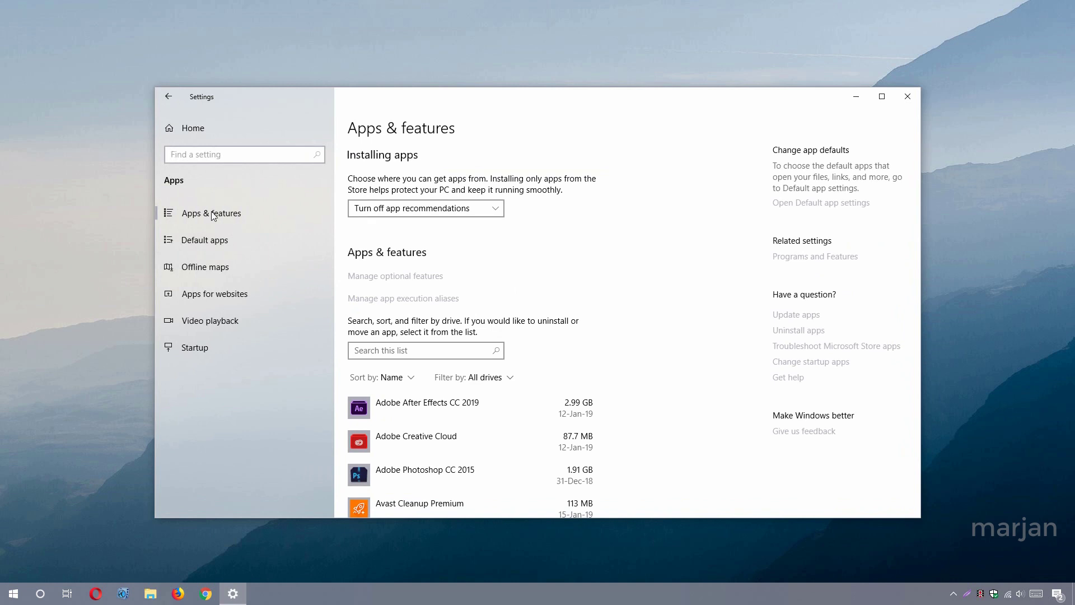
pyautogui.click(195, 243)
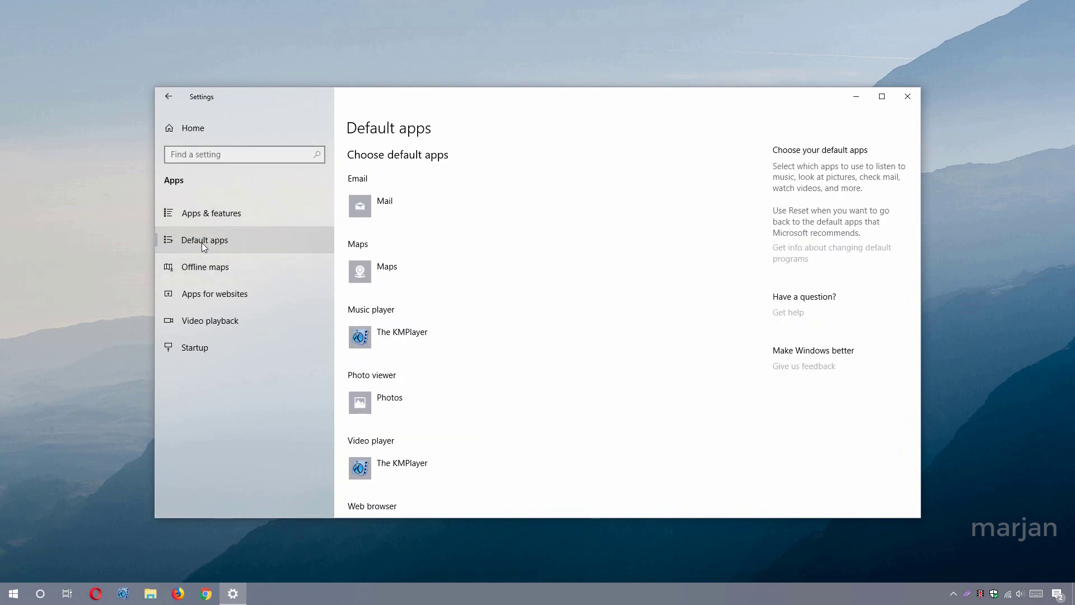
pyautogui.scroll(-3, 479, 376)
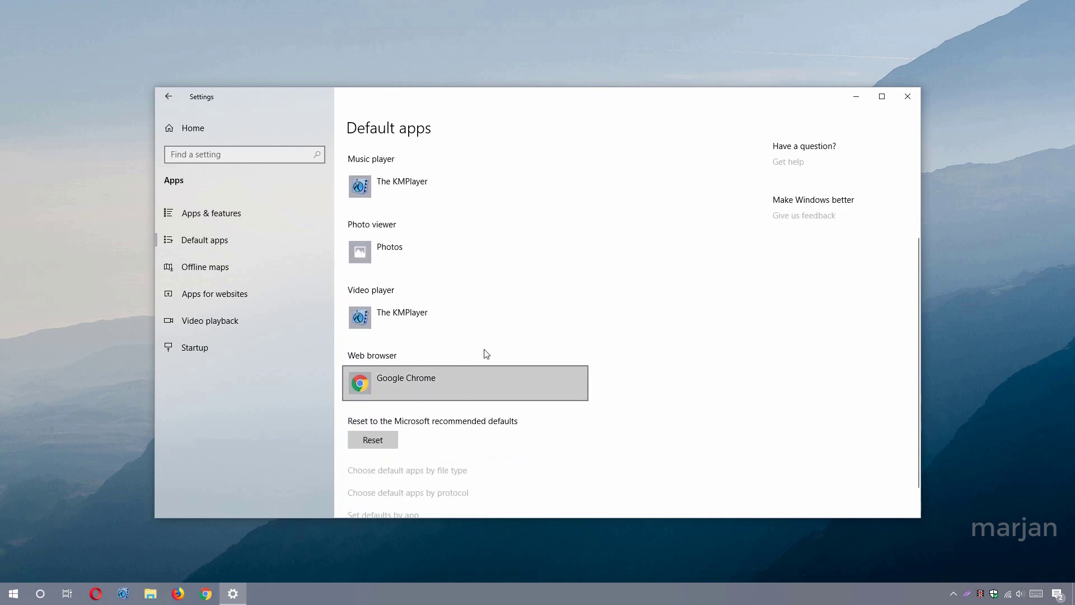
pyautogui.scroll(5, 481, 370)
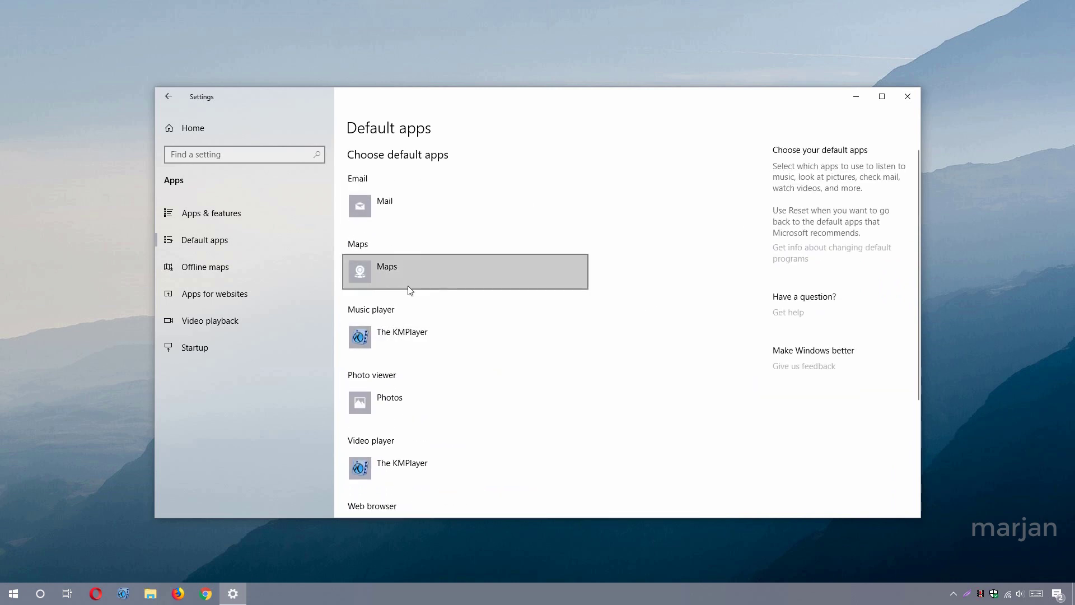
pyautogui.scroll(-3, 628, 396)
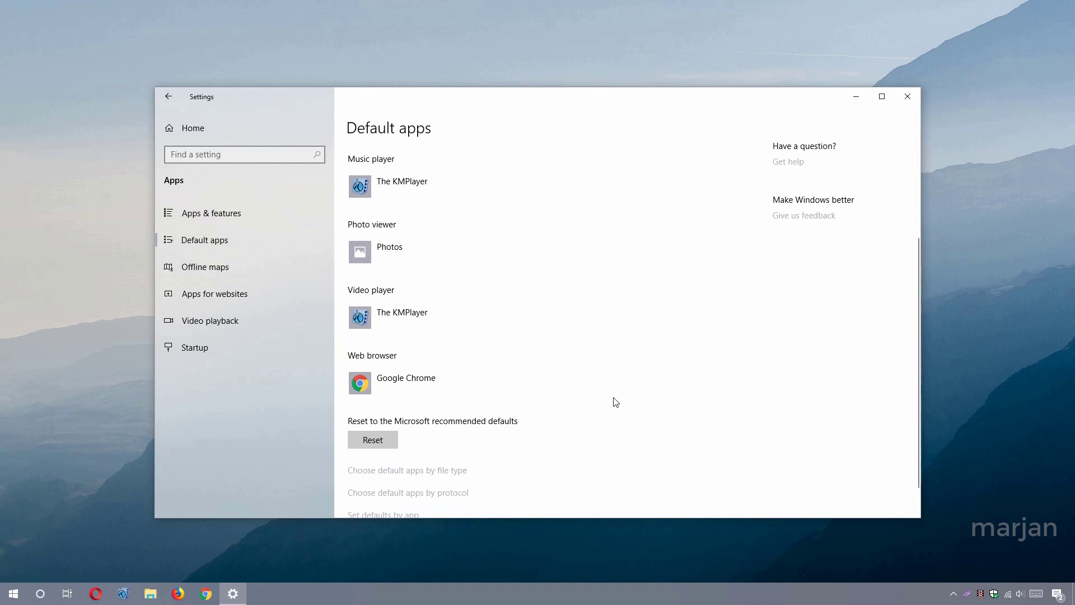
pyautogui.click(488, 385)
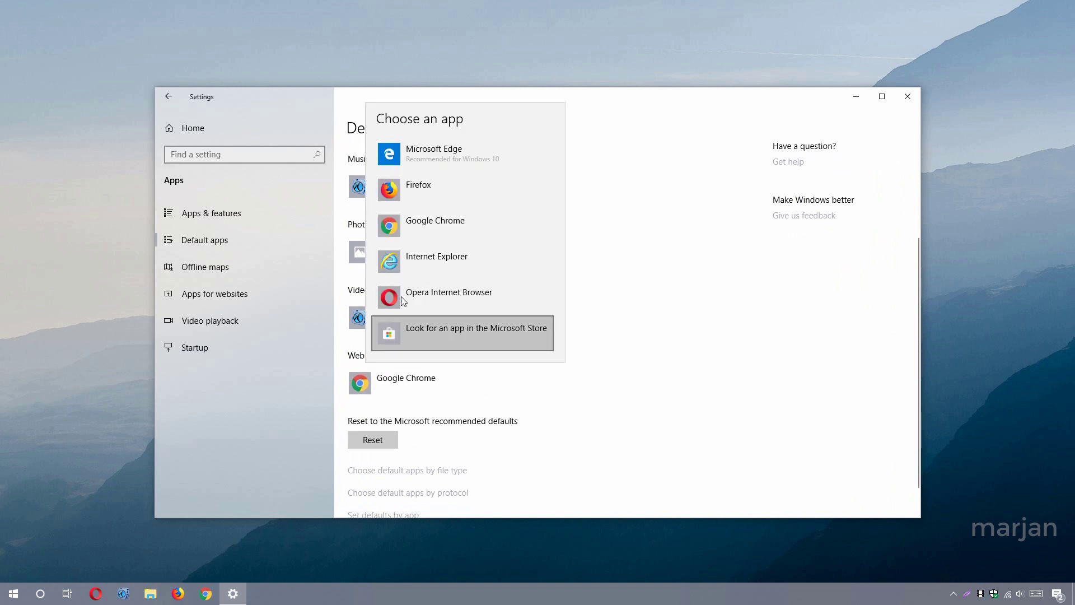
pyautogui.click(435, 196)
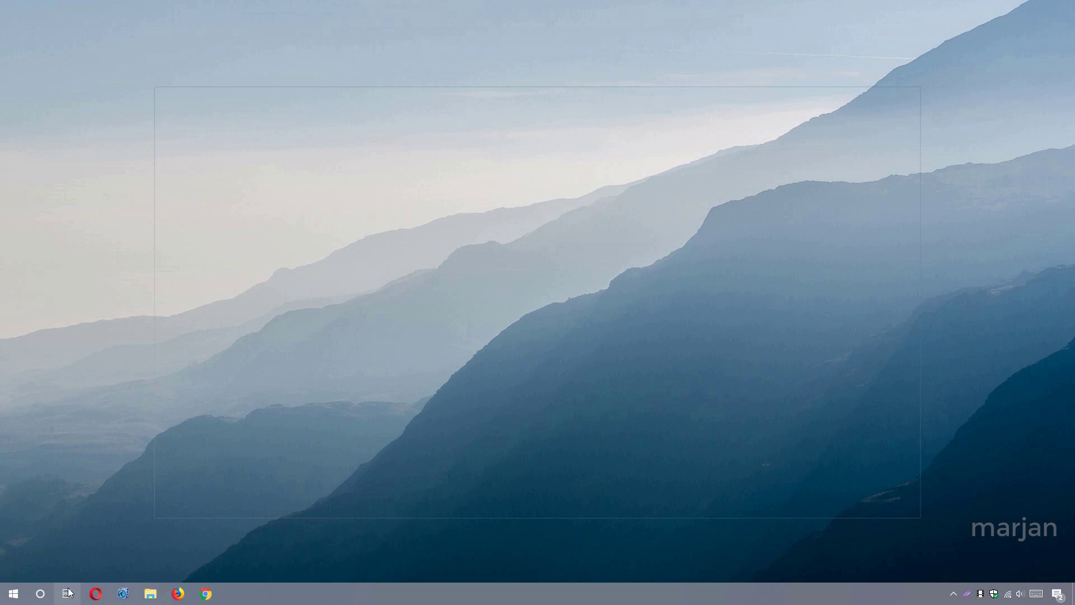
# - Search 'restor' and open the Create a restore point settings in System Properties
pyautogui.click(47, 596)
pyautogui.write('restor')
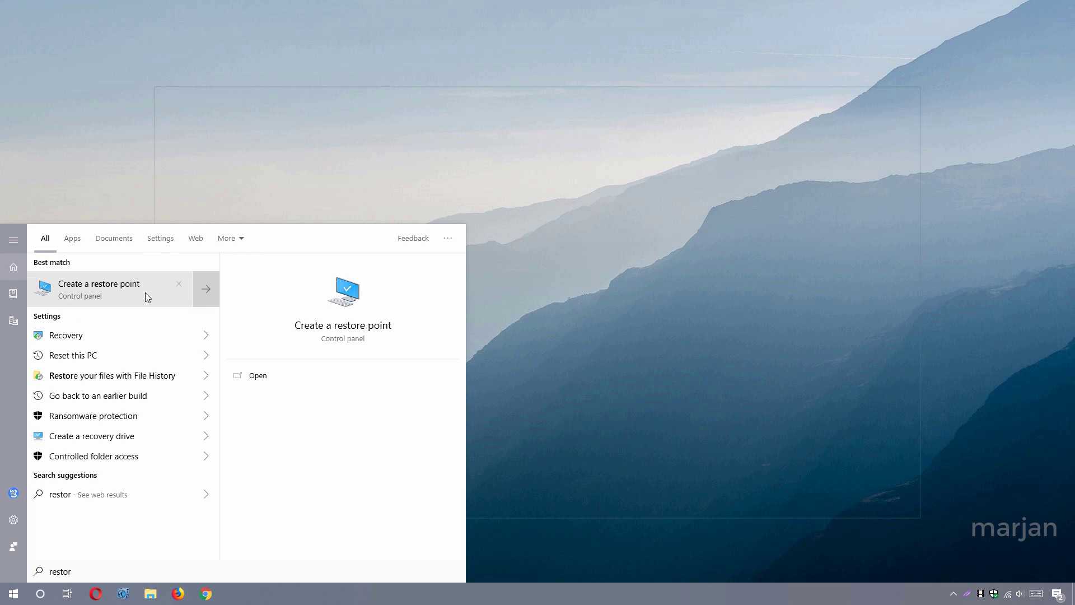
pyautogui.click(126, 286)
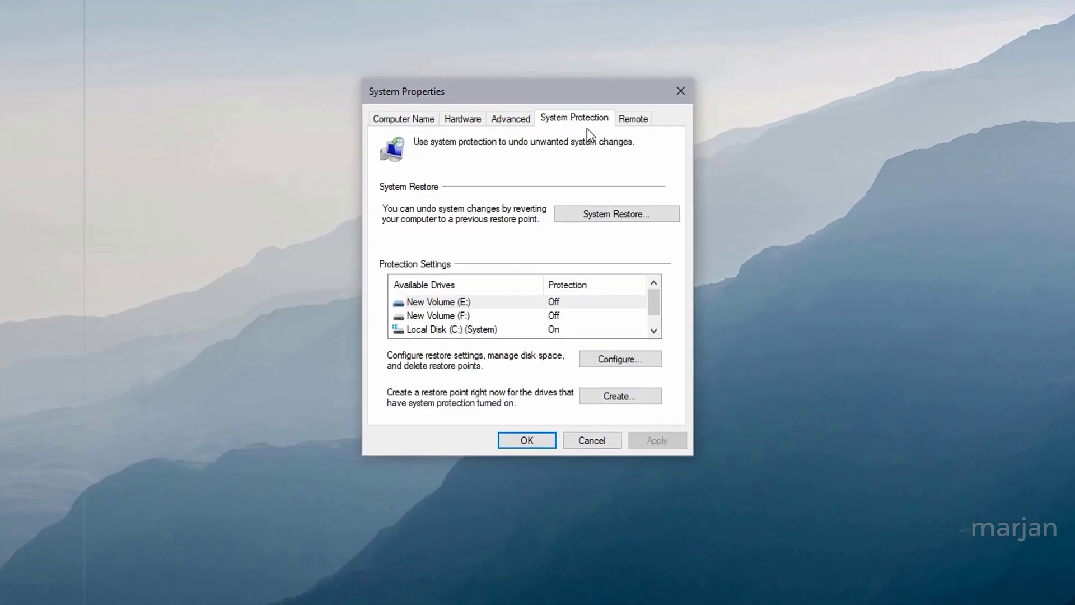
pyautogui.moveTo(654, 302); pyautogui.dragTo(654, 286)
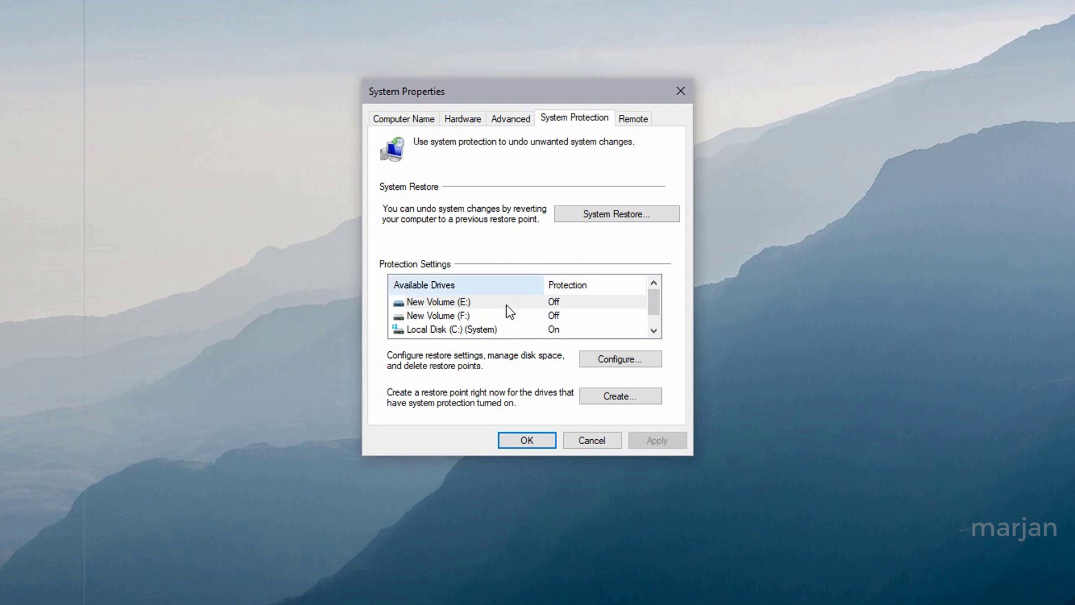
# - Turn on system protection for Local Disk (C:) at 5% (10.00 GB), apply, and close the dialogs
pyautogui.click(485, 329)
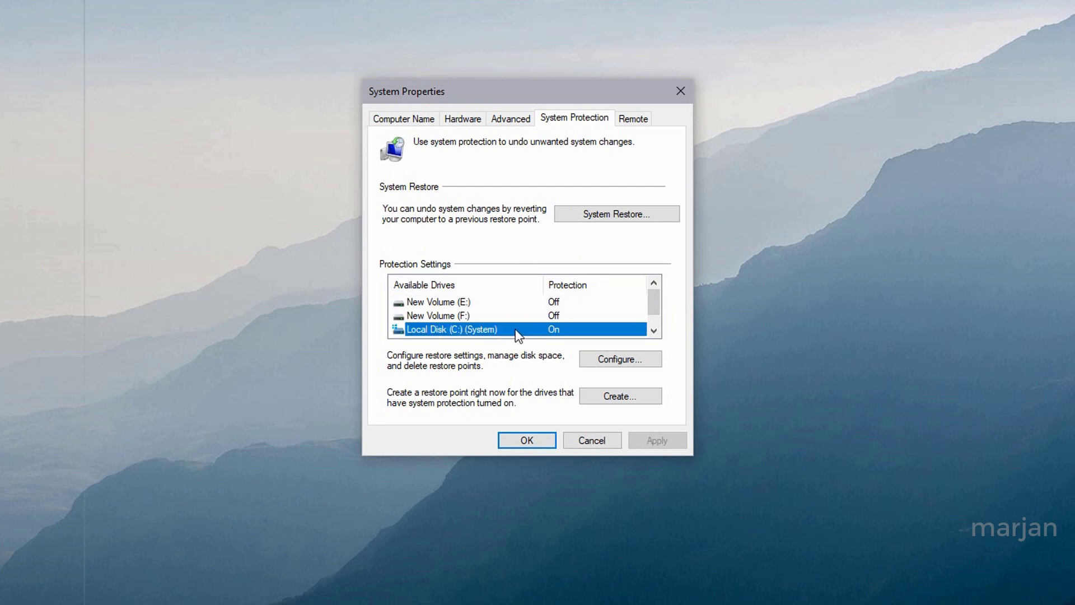
pyautogui.click(612, 361)
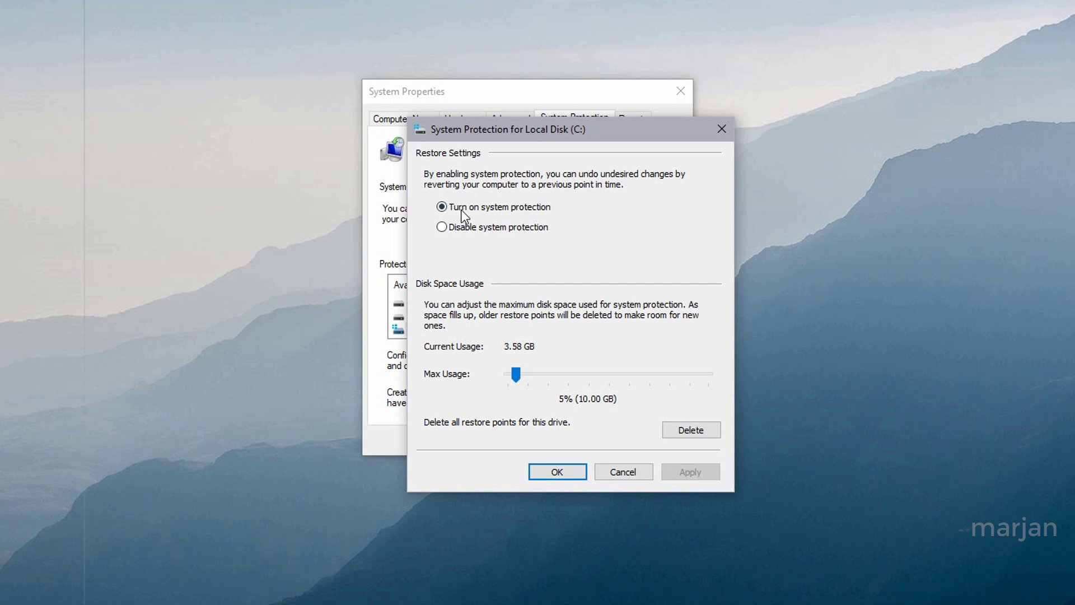
pyautogui.click(441, 207)
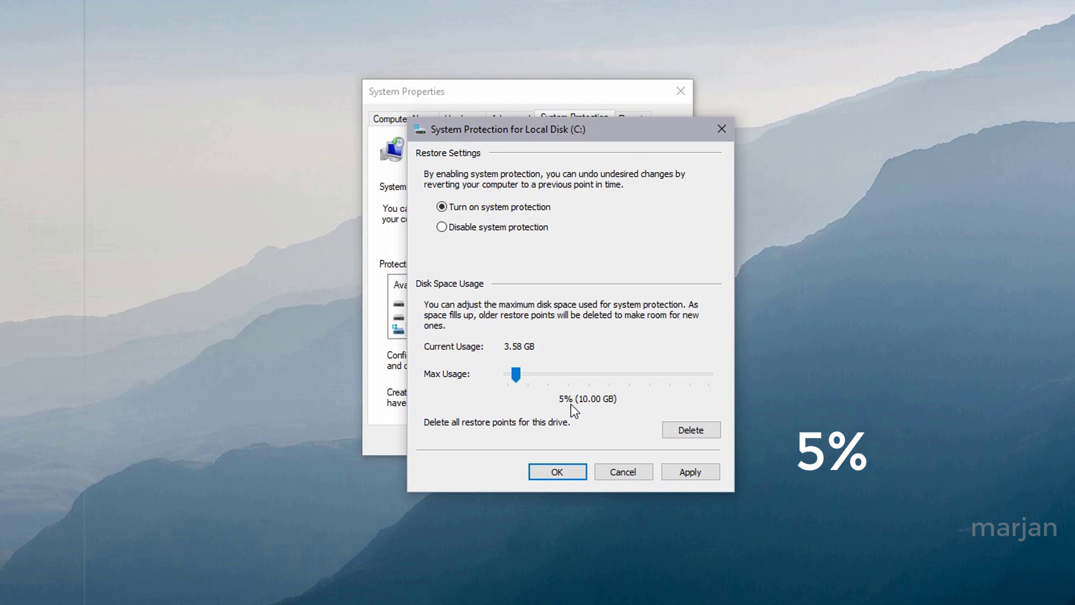
pyautogui.hotkey('alt', 'a')
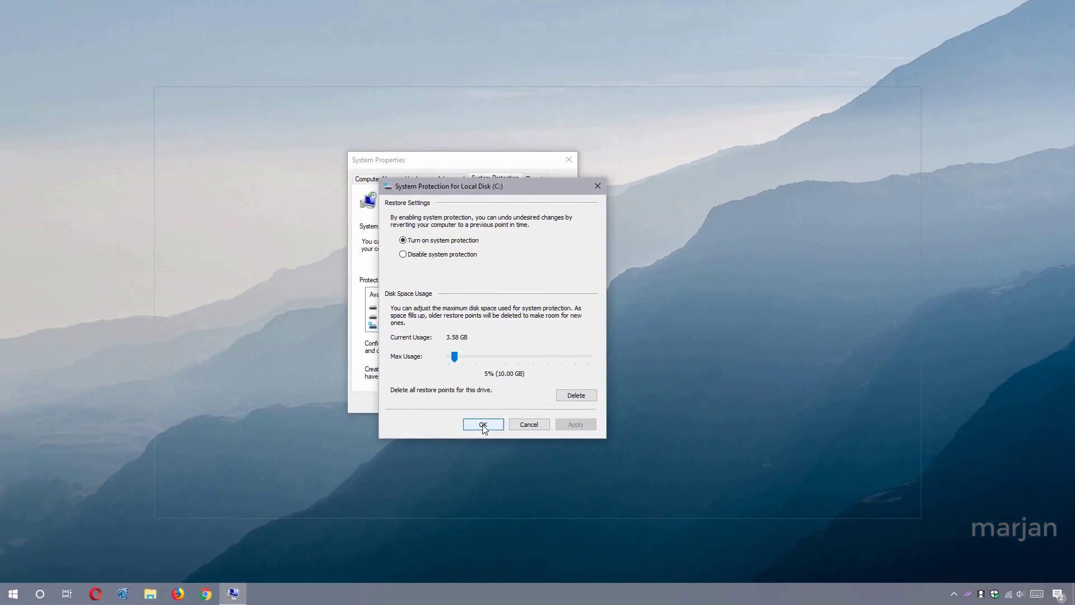
pyautogui.click(529, 452)
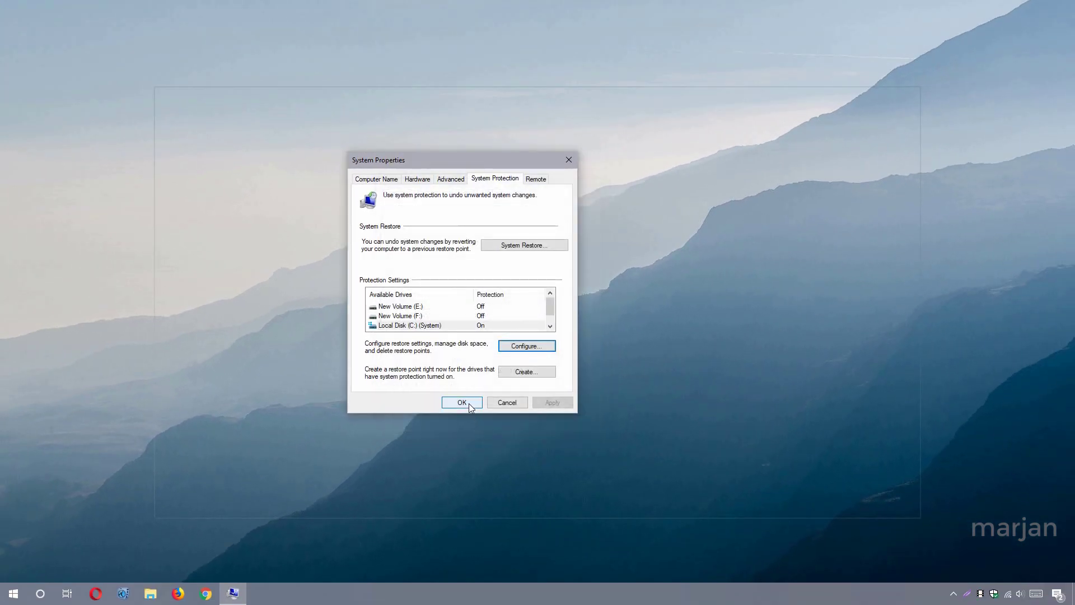
pyautogui.click(465, 403)
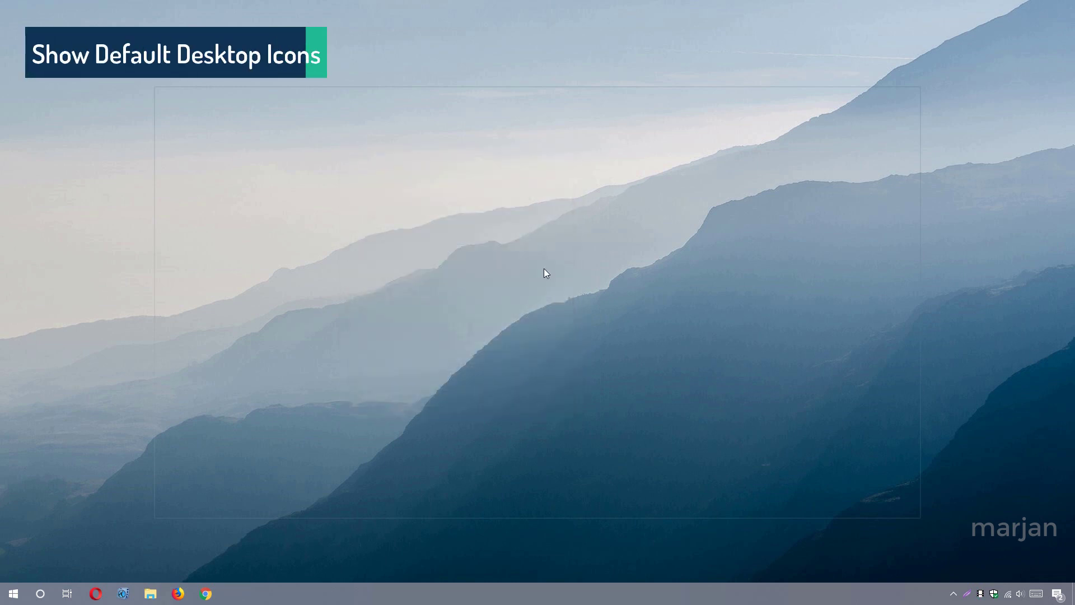
# - Tick Control Panel in Themes > Desktop icon settings, apply it, and close Settings
pyautogui.press('super+i')
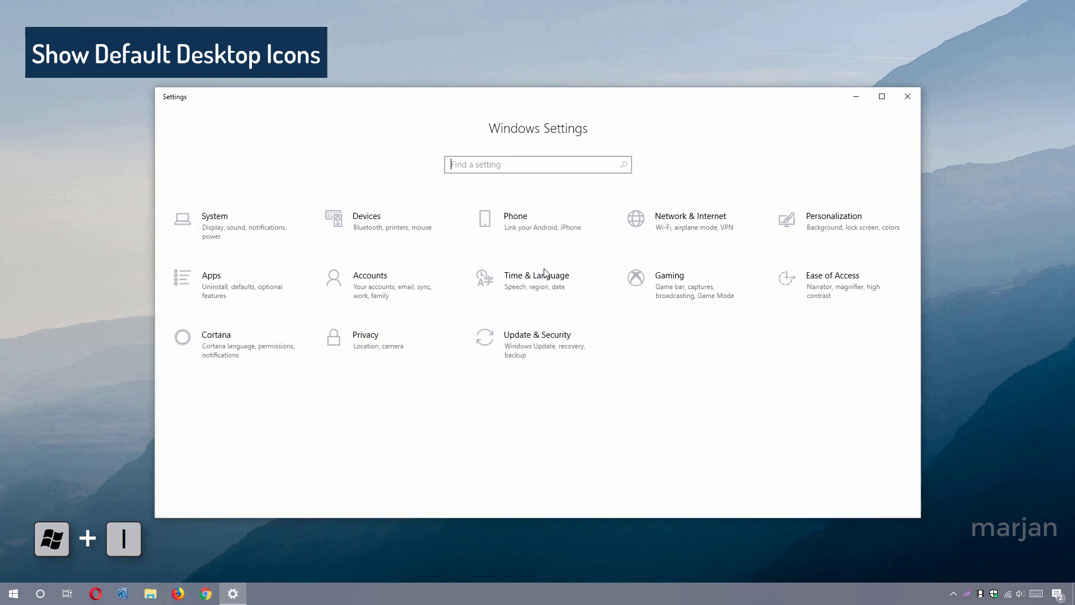
pyautogui.click(828, 236)
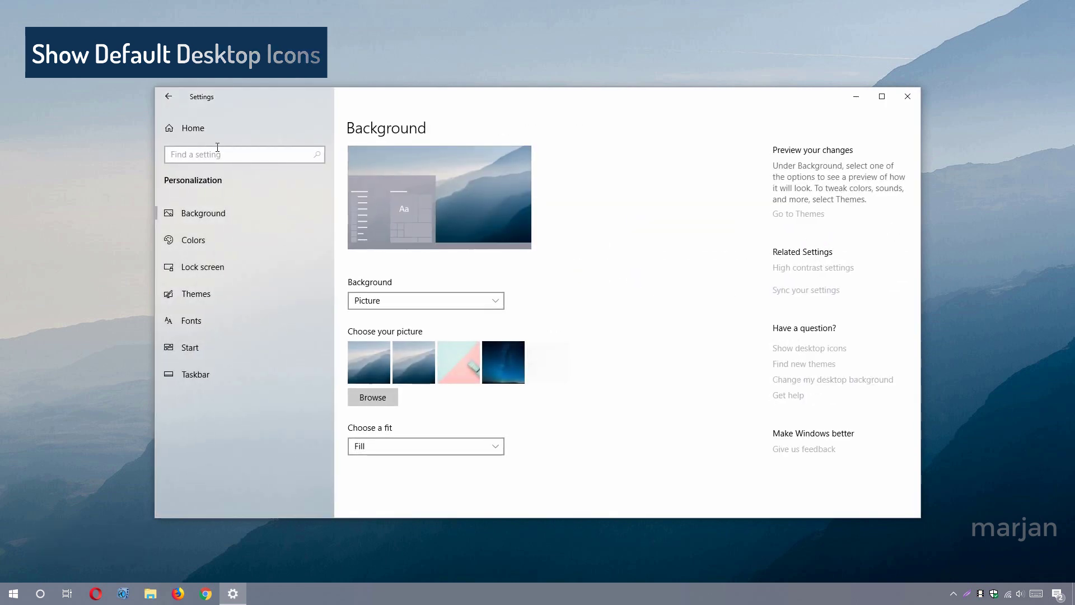
pyautogui.click(195, 297)
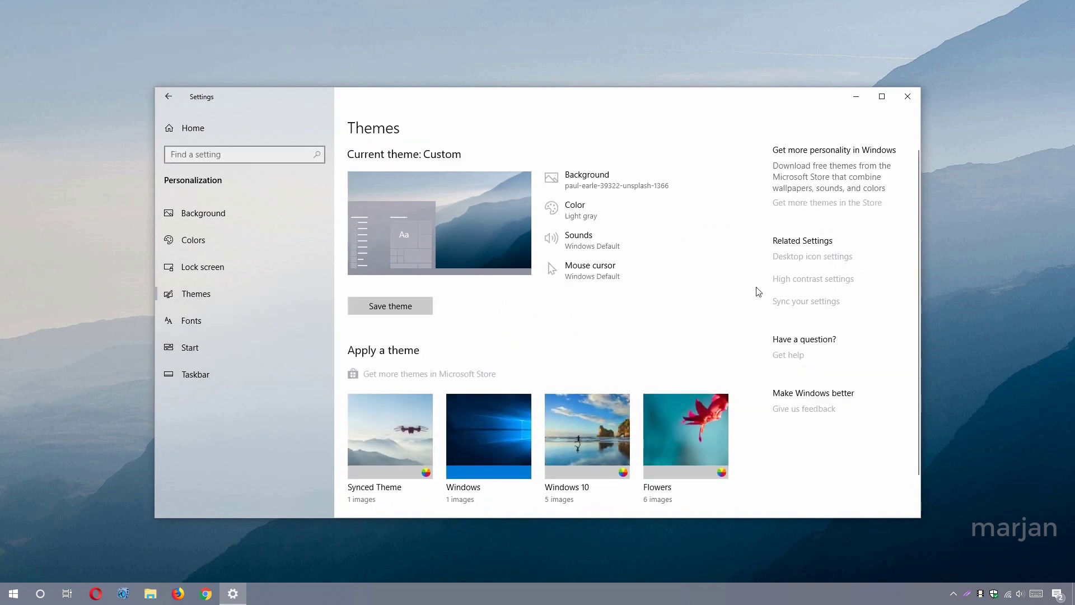
pyautogui.click(846, 259)
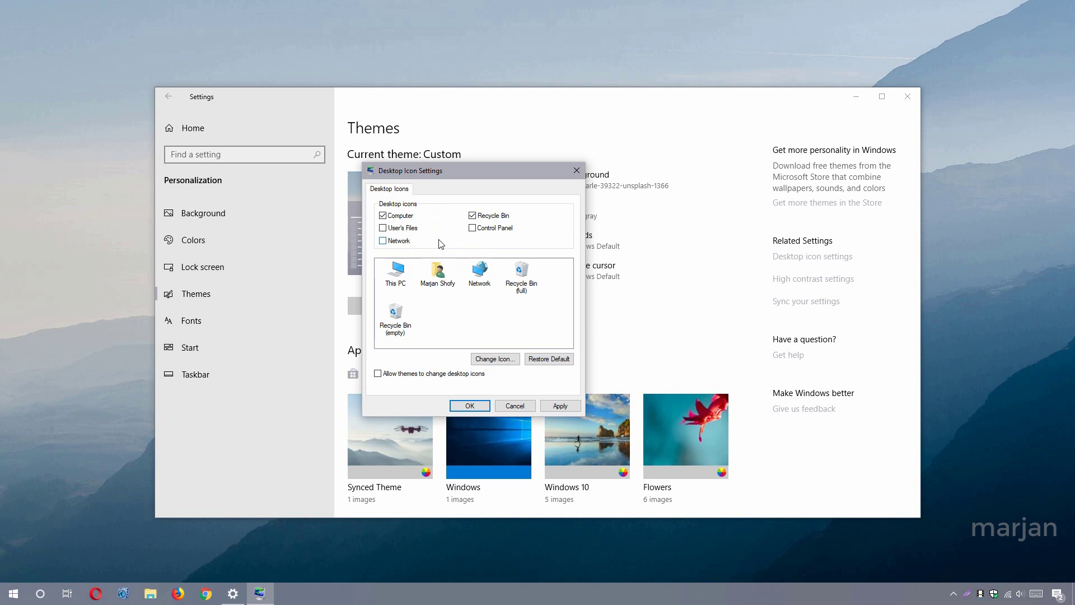
pyautogui.click(472, 229)
pyautogui.click(563, 407)
pyautogui.click(468, 405)
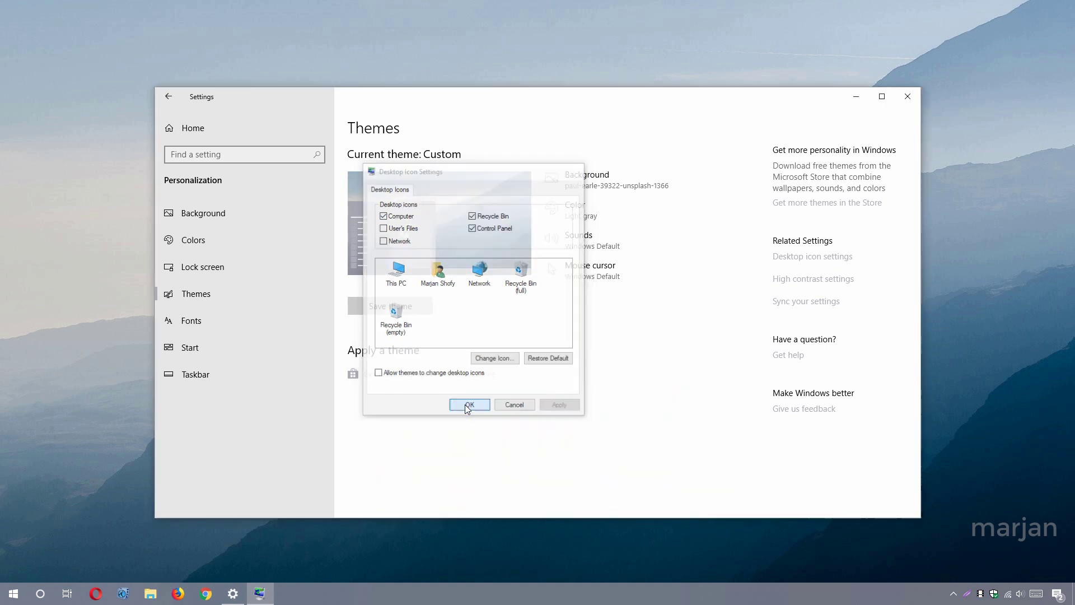
pyautogui.hotkey('alt', 'F4')
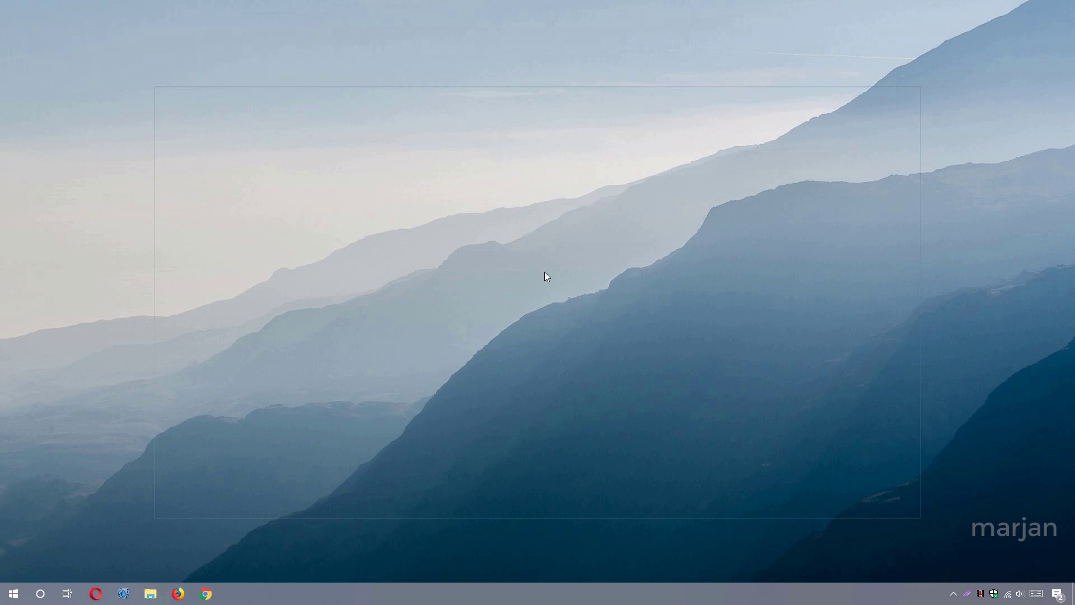
pyautogui.rightClick(545, 272)
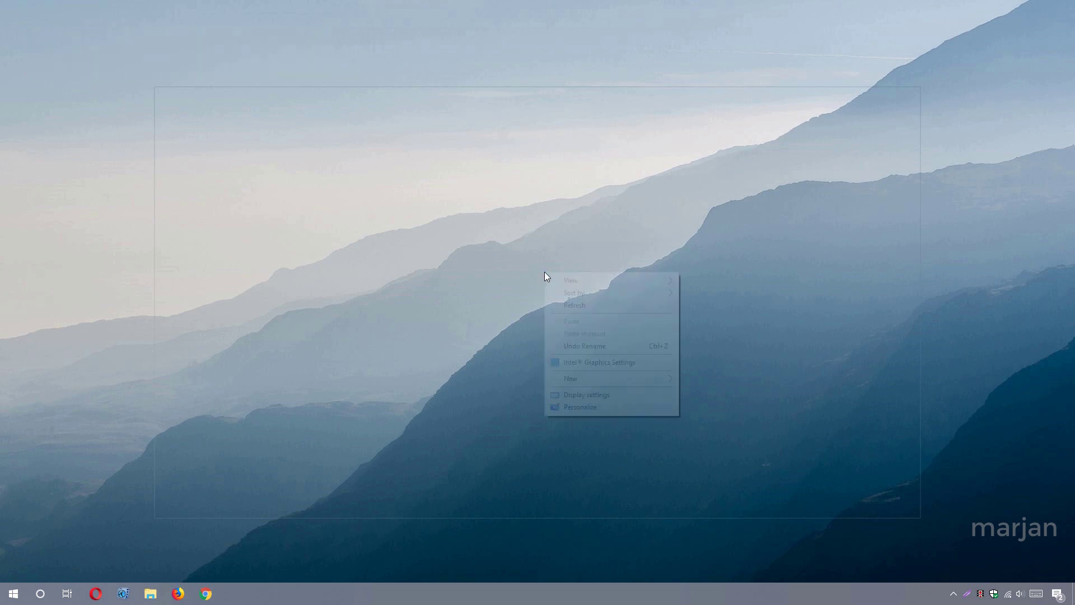
# - Open Personalize from the desktop menu, keep the Fill picture fit, and go to Colors
pyautogui.click(582, 407)
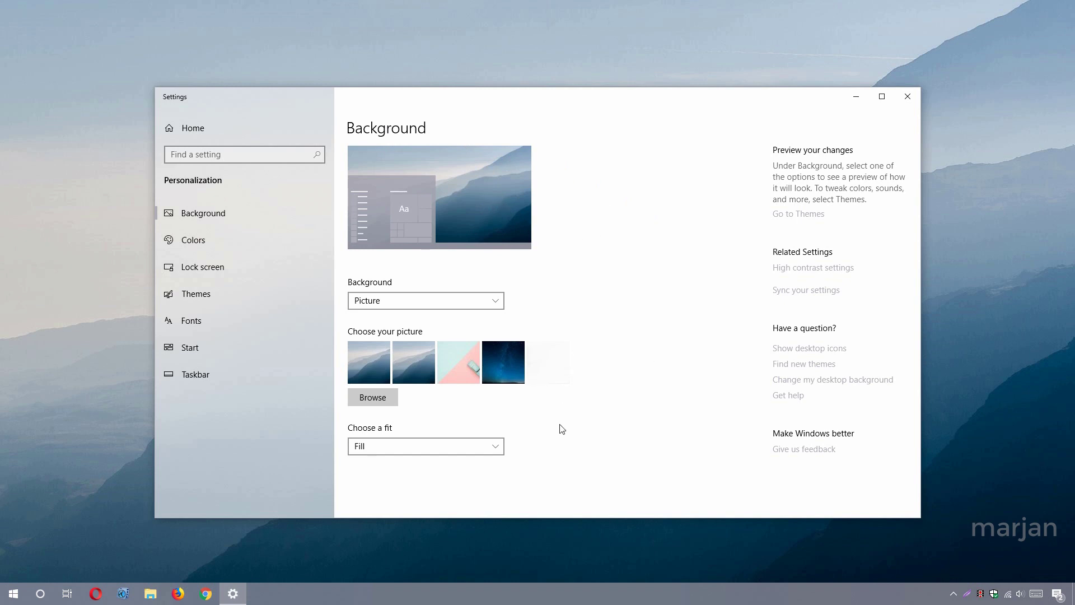
pyautogui.click(495, 448)
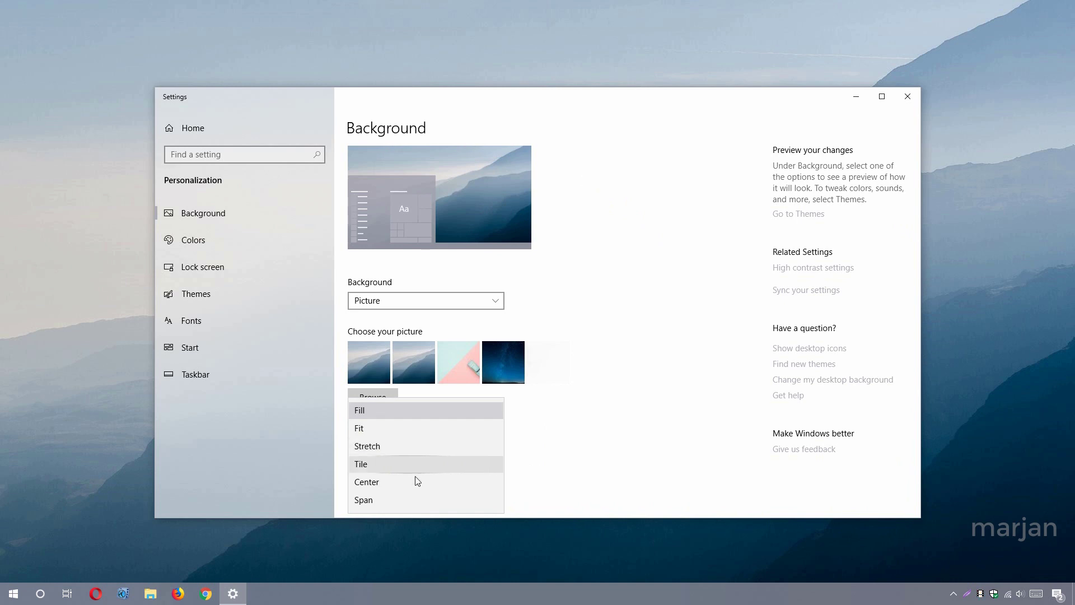
pyautogui.click(601, 457)
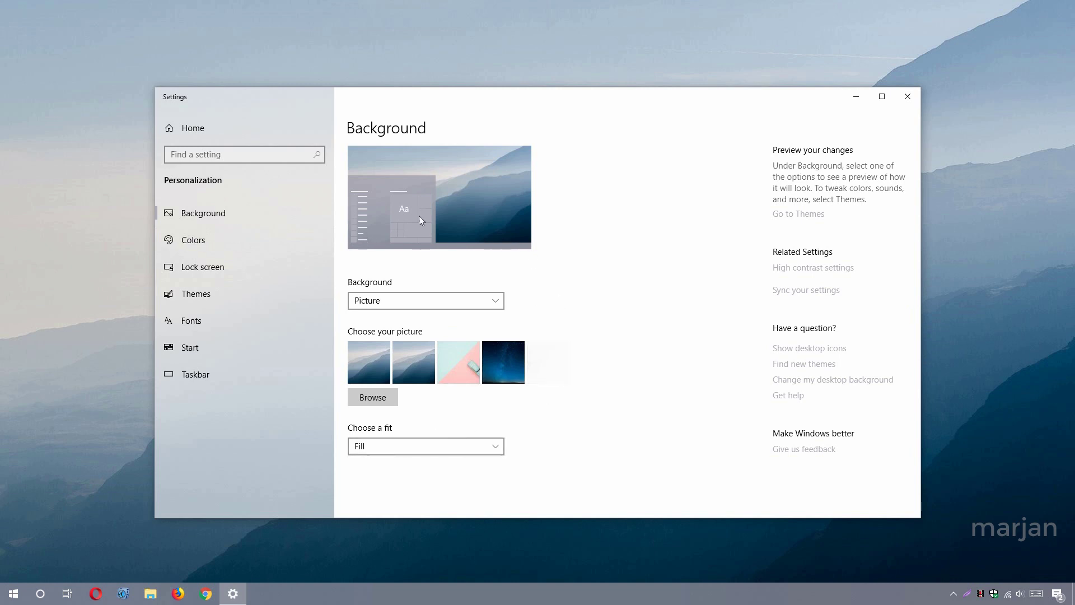
pyautogui.click(228, 238)
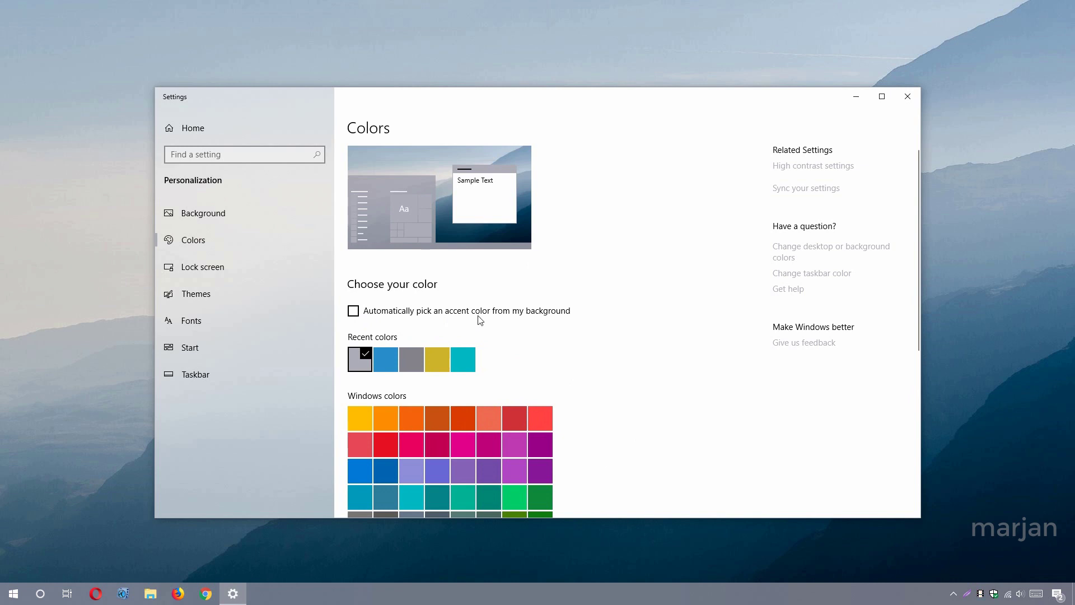
# - Have Windows pick the accent colour from the background, then check it on Start
pyautogui.click(353, 311)
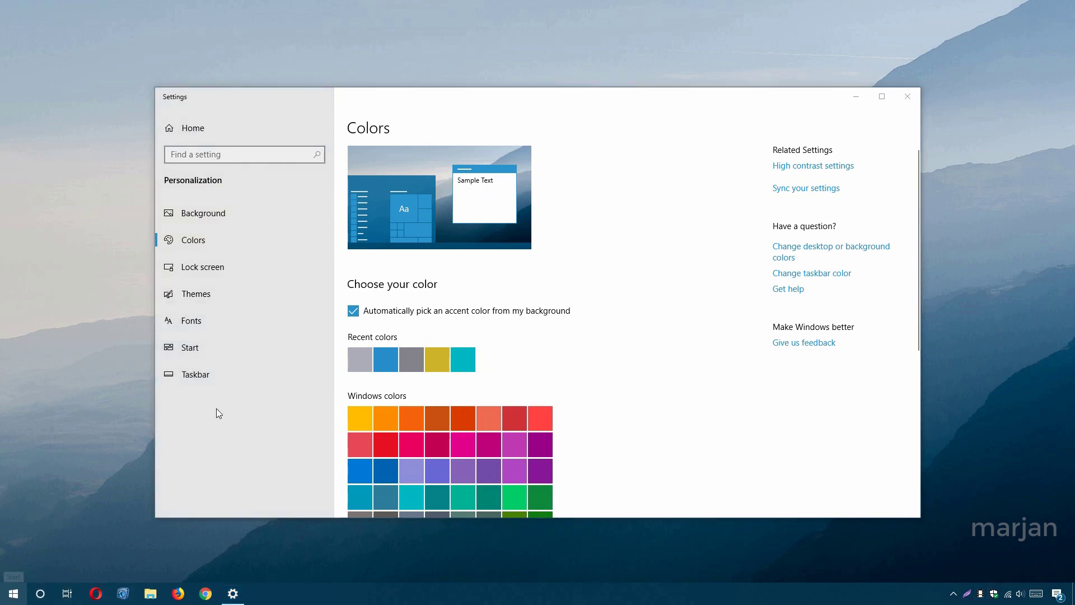
pyautogui.press('super')
pyautogui.press('super')
pyautogui.press('super')
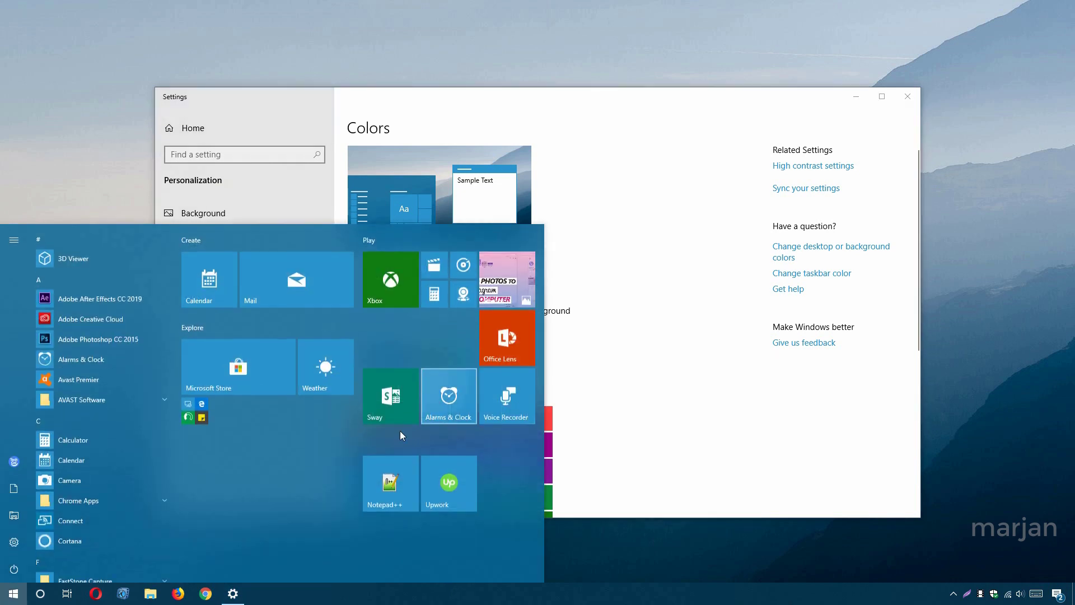
pyautogui.press('super')
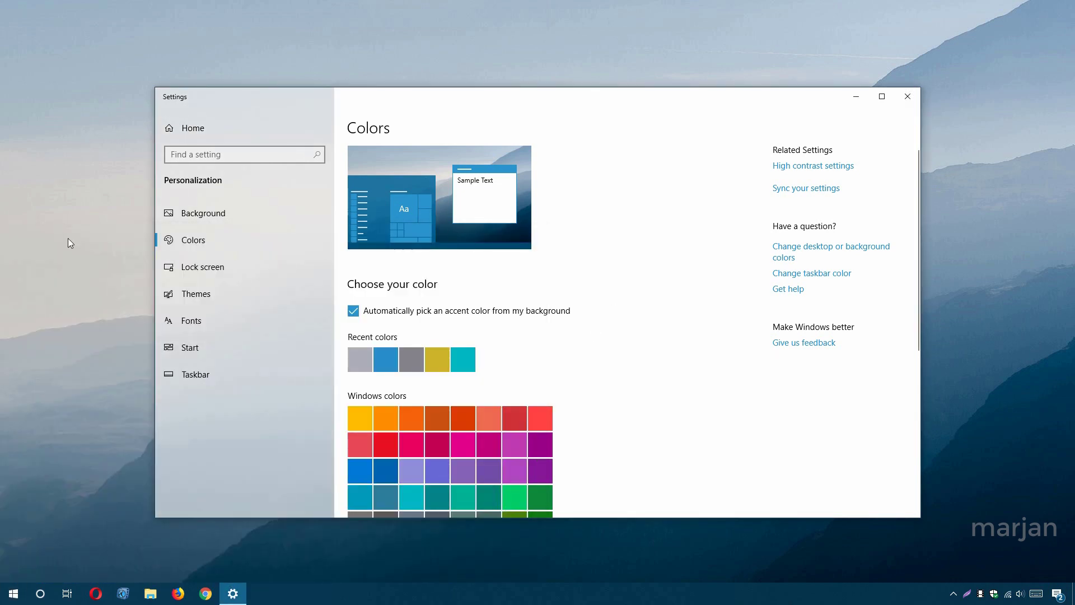
# - Try transparency effects and accent colour on Start and taskbar, keeping the accent on Start and taskbar
pyautogui.scroll(-5, 591, 331)
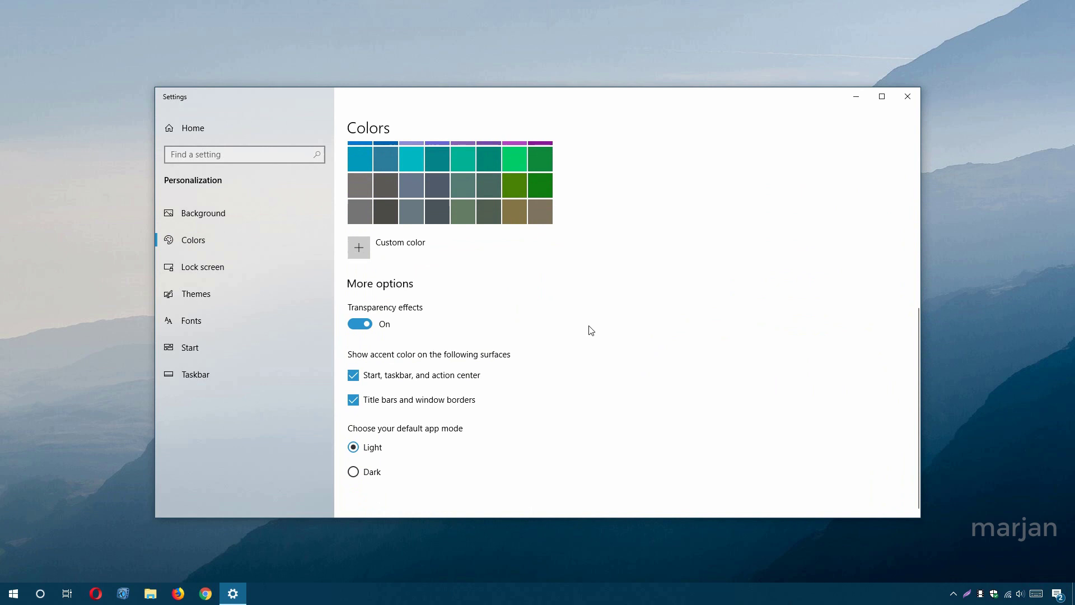
pyautogui.click(362, 323)
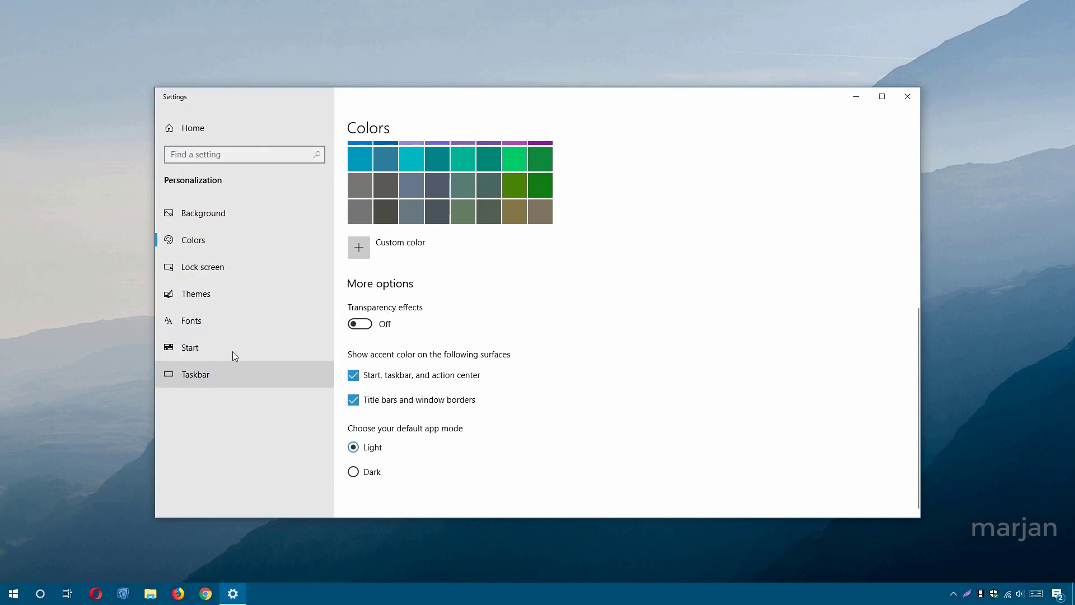
pyautogui.press('super')
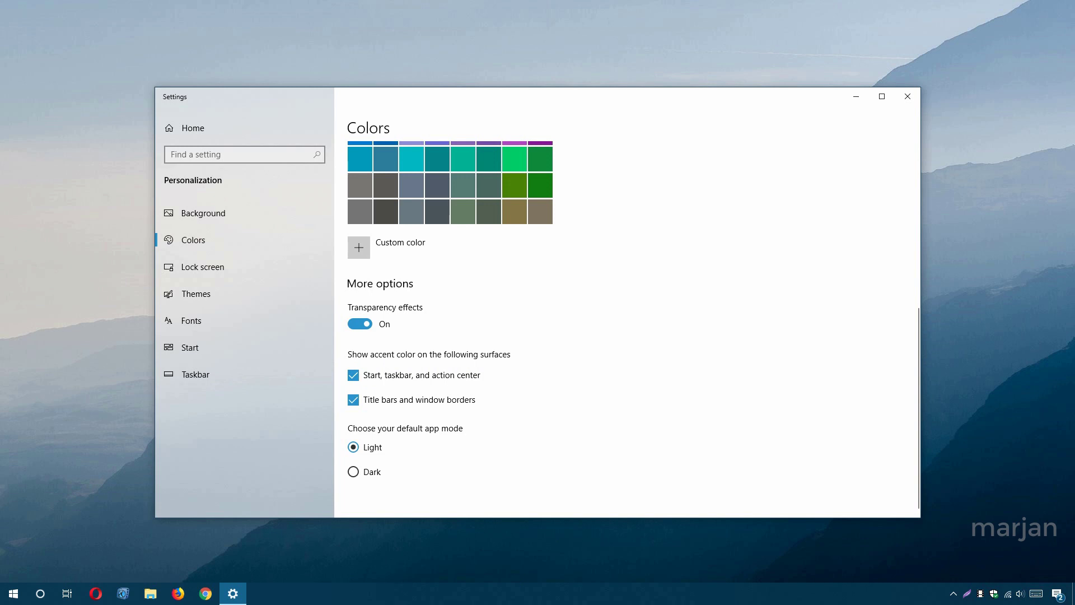
pyautogui.click(353, 375)
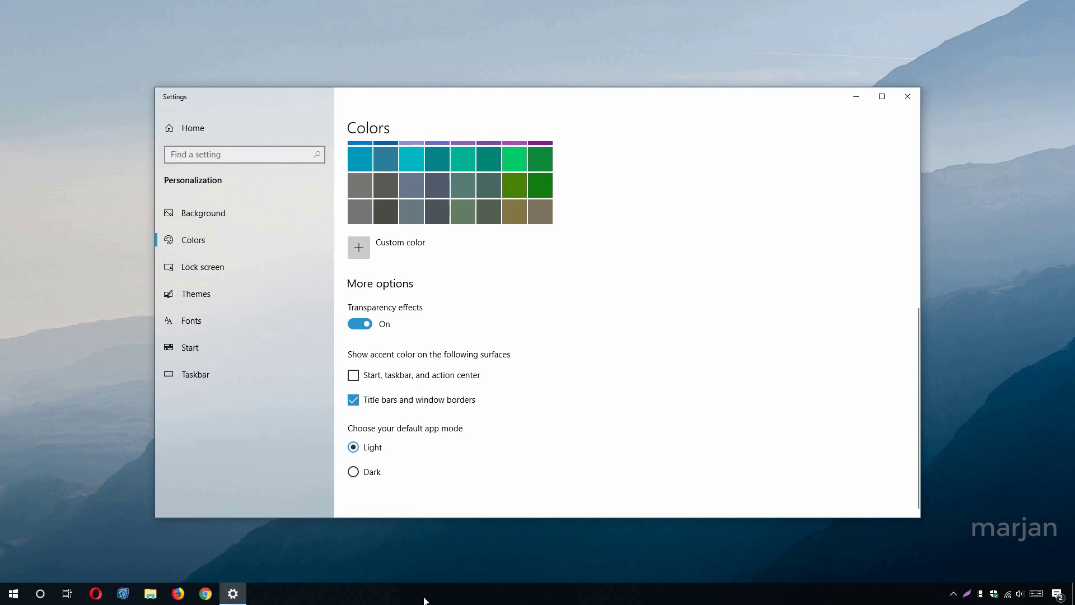
pyautogui.click(13, 593)
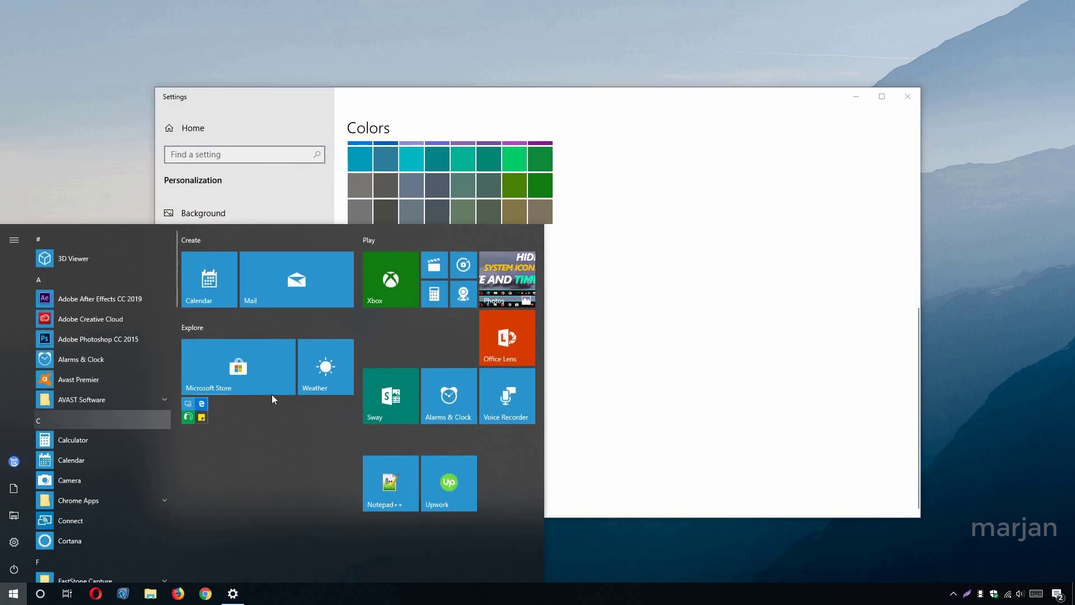
pyautogui.click(811, 397)
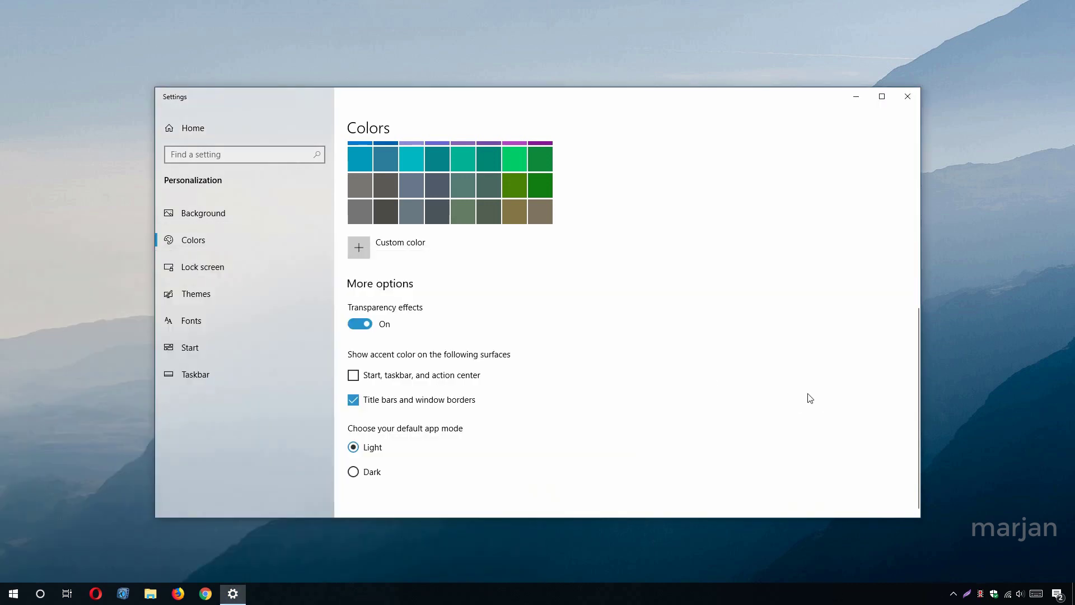
pyautogui.click(353, 376)
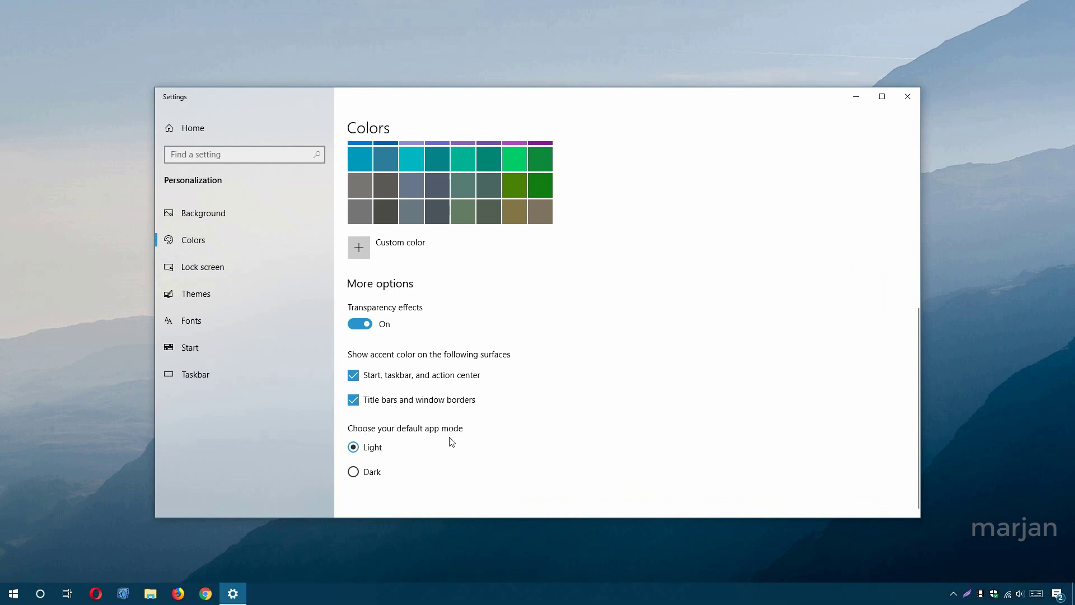
pyautogui.click(354, 472)
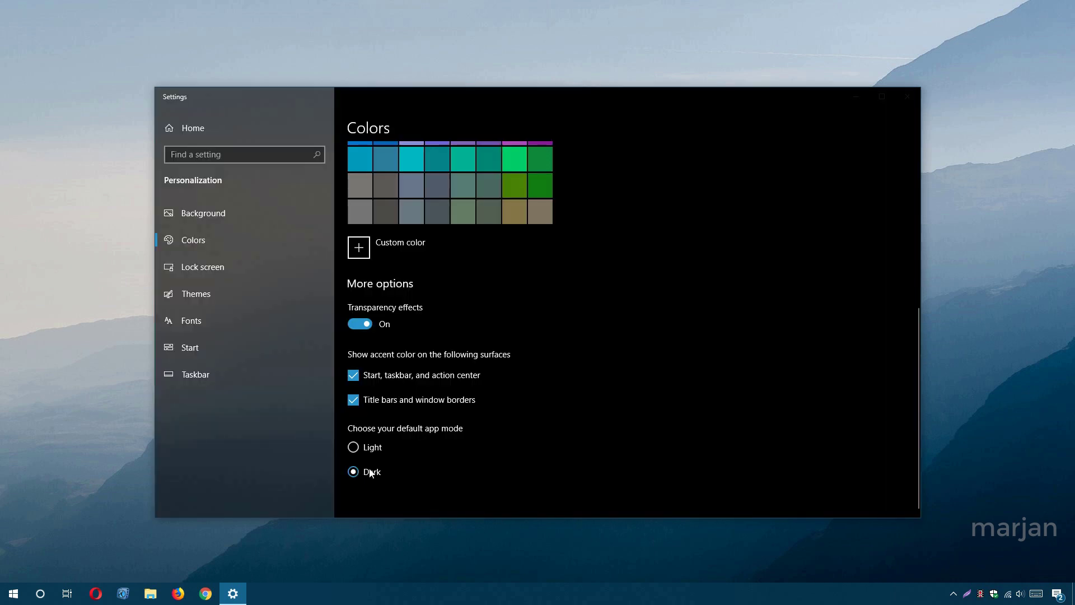
pyautogui.scroll(5, 559, 336)
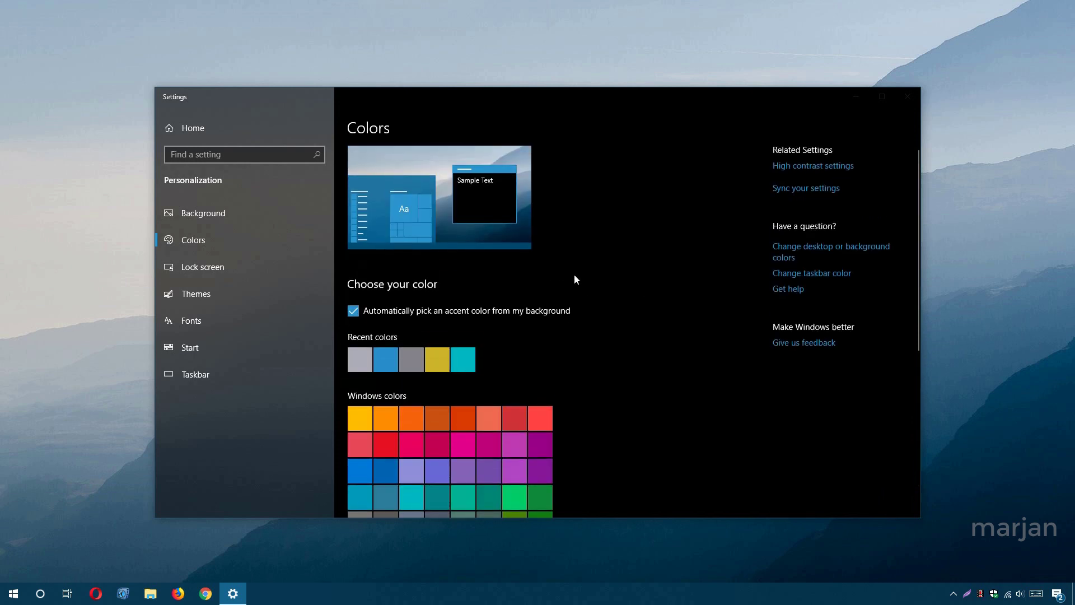
pyautogui.scroll(-1, 615, 289)
pyautogui.scroll(-5, 621, 291)
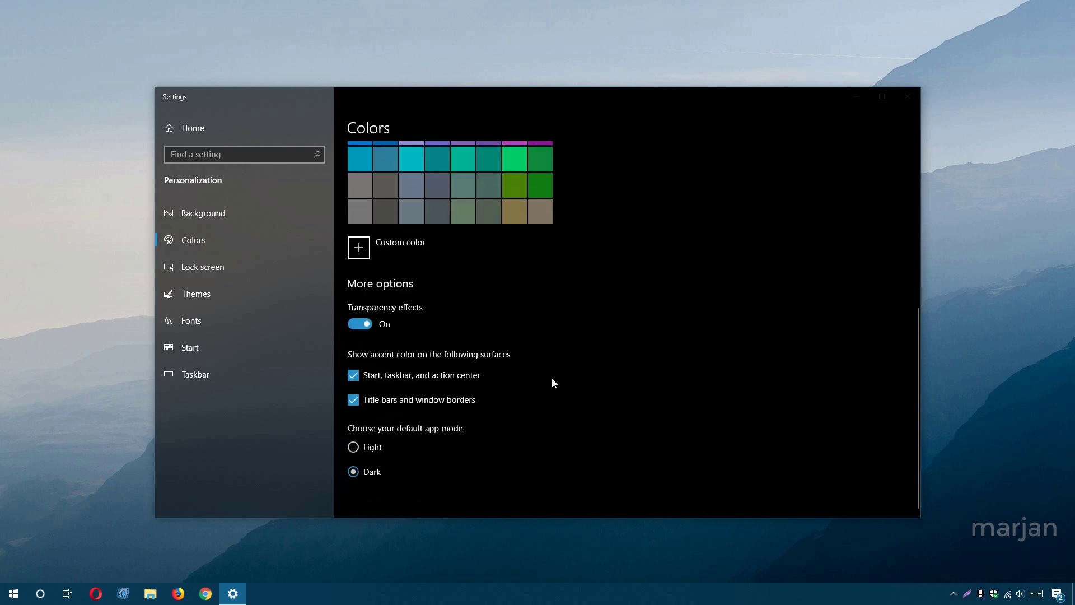
pyautogui.click(354, 447)
pyautogui.scroll(5, 535, 360)
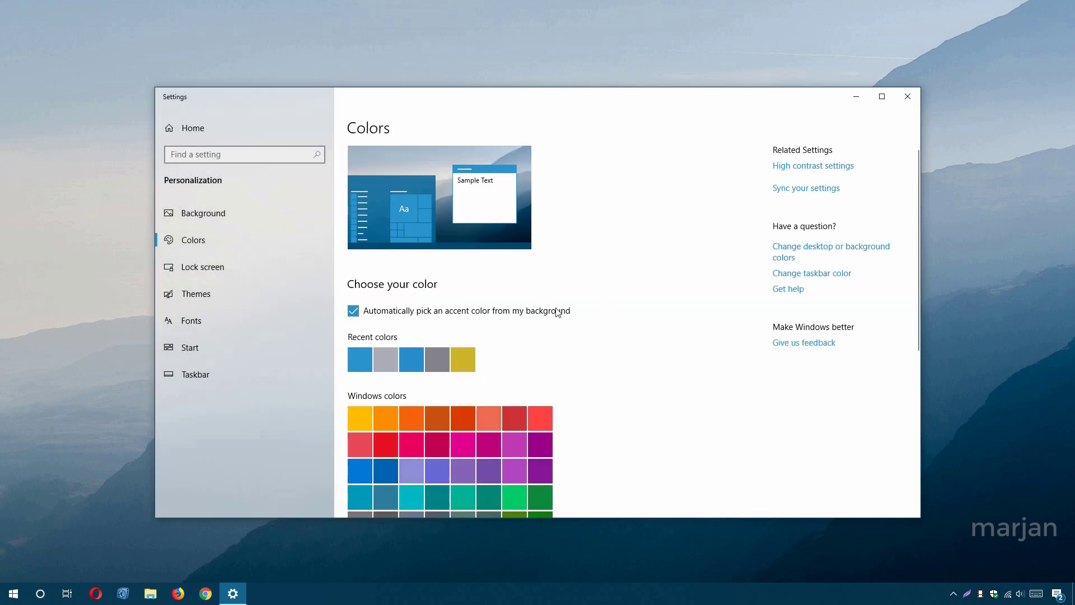
# - Review the Lock screen page and its screen timeout settings, then return to Lock screen
pyautogui.click(215, 275)
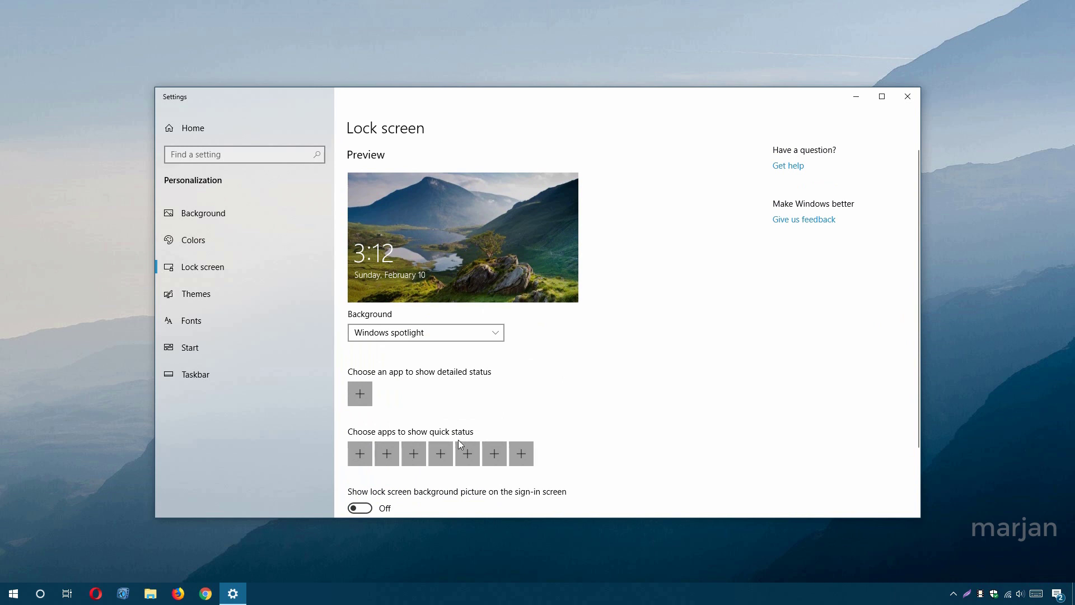
pyautogui.scroll(-2, 540, 448)
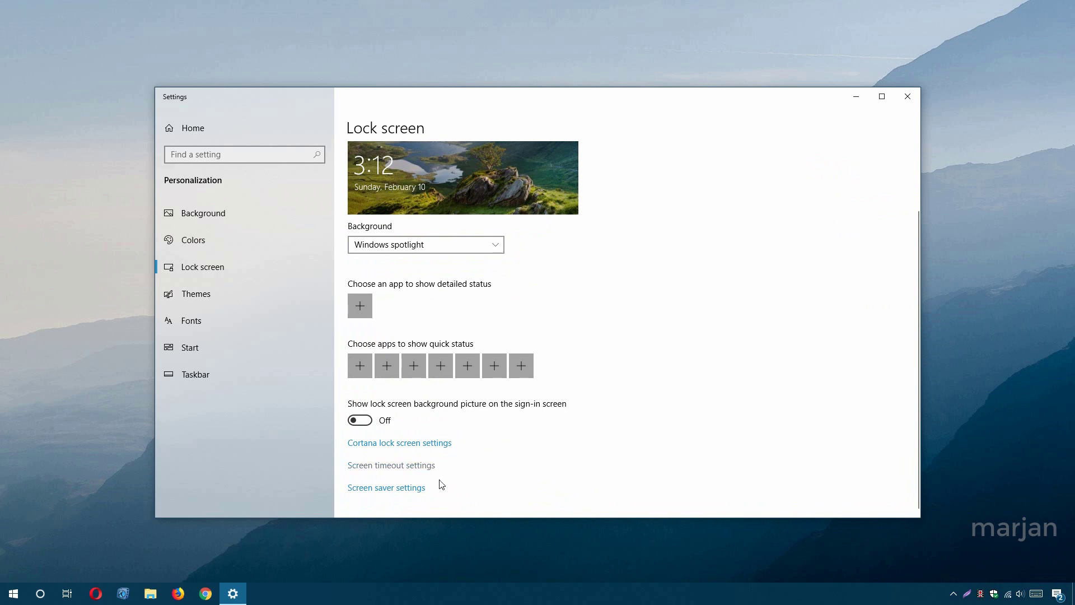
pyautogui.click(397, 468)
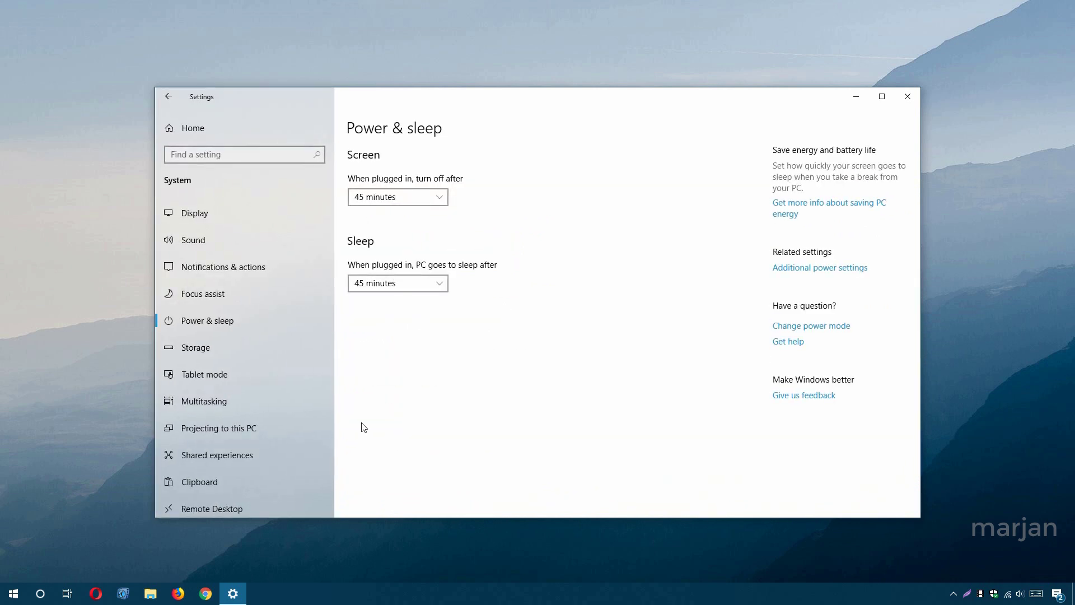
pyautogui.scroll(-2, 298, 429)
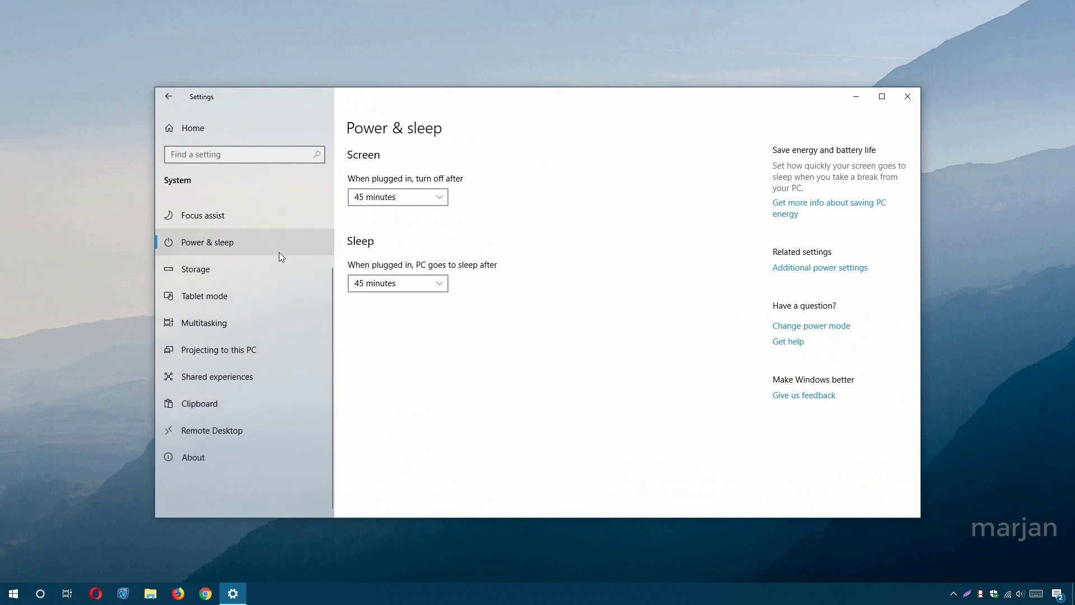
pyautogui.scroll(2, 279, 252)
pyautogui.click(169, 97)
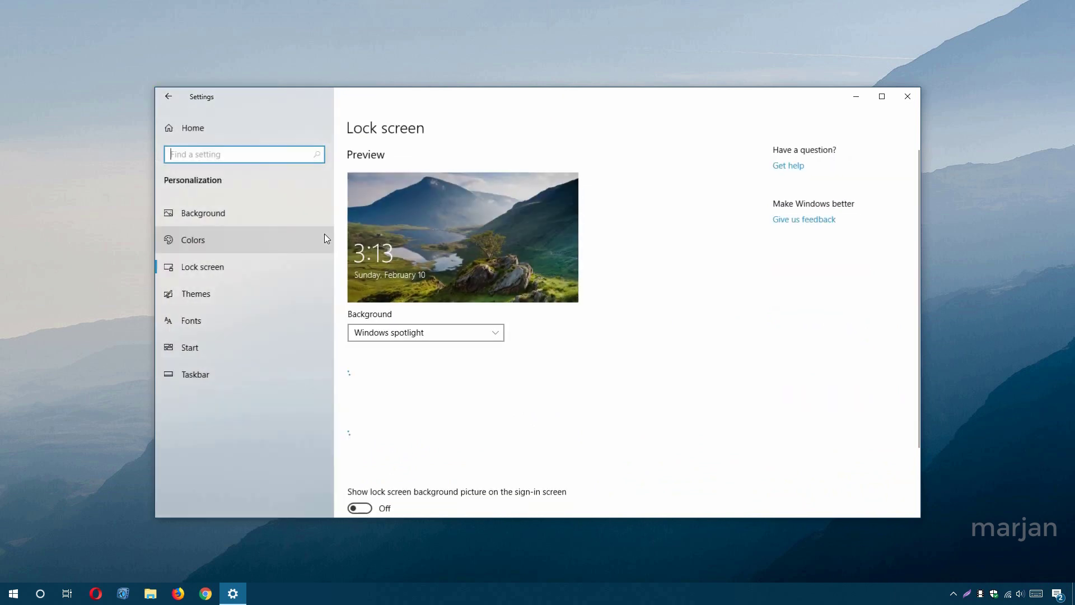
# - Show the Themes page and look over Mouse Properties pointers, cancelling to keep Windows Default
pyautogui.click(187, 292)
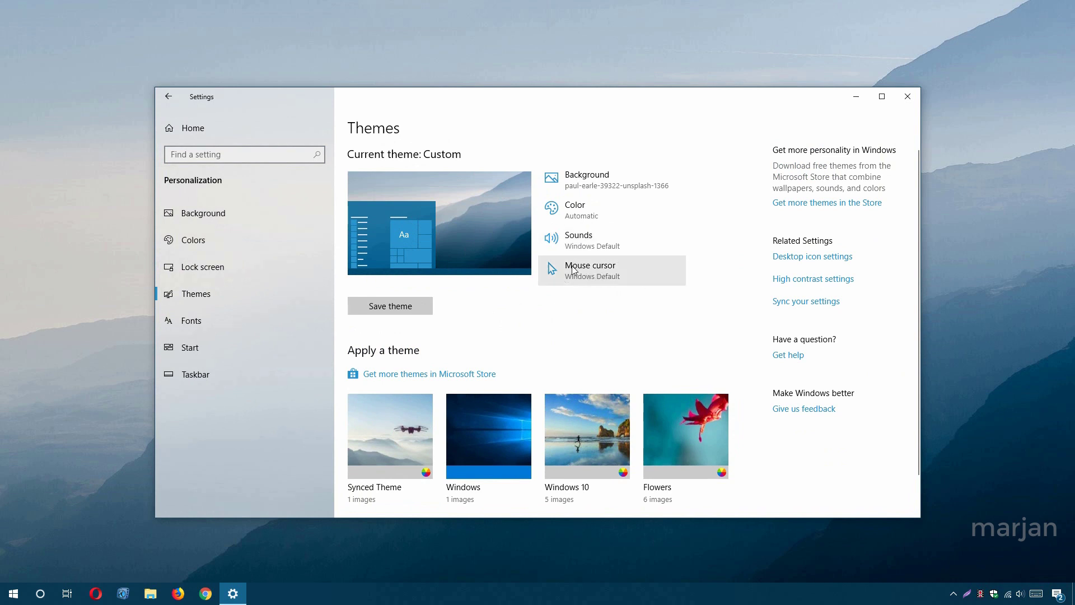
pyautogui.click(592, 271)
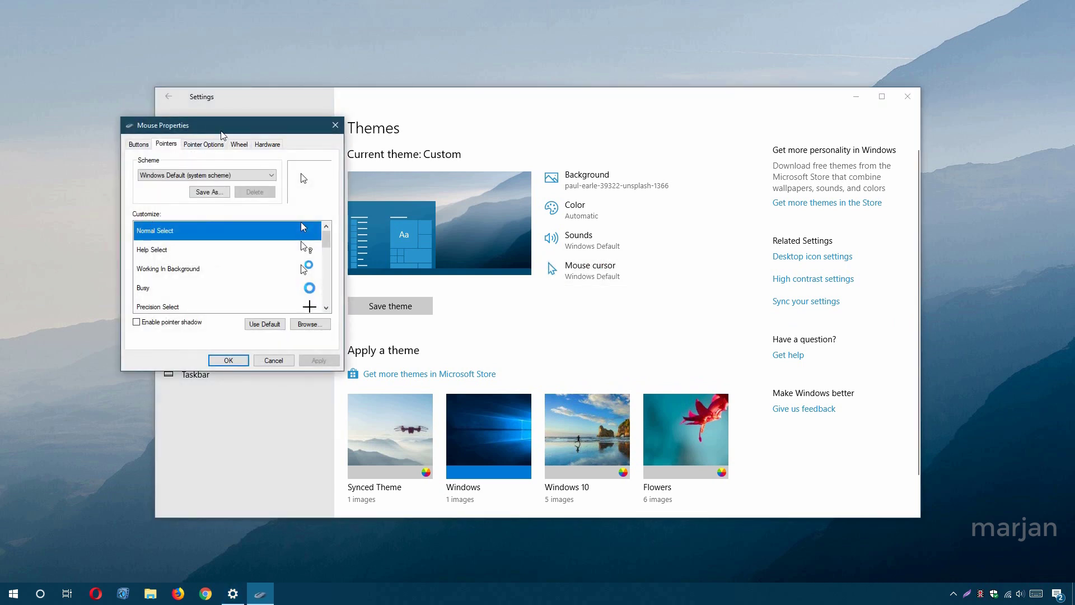
pyautogui.moveTo(222, 127); pyautogui.dragTo(420, 174)
pyautogui.moveTo(526, 286)
pyautogui.mouseDown()
pyautogui.moveTo(526, 344)
pyautogui.moveTo(525, 280)
pyautogui.mouseUp()
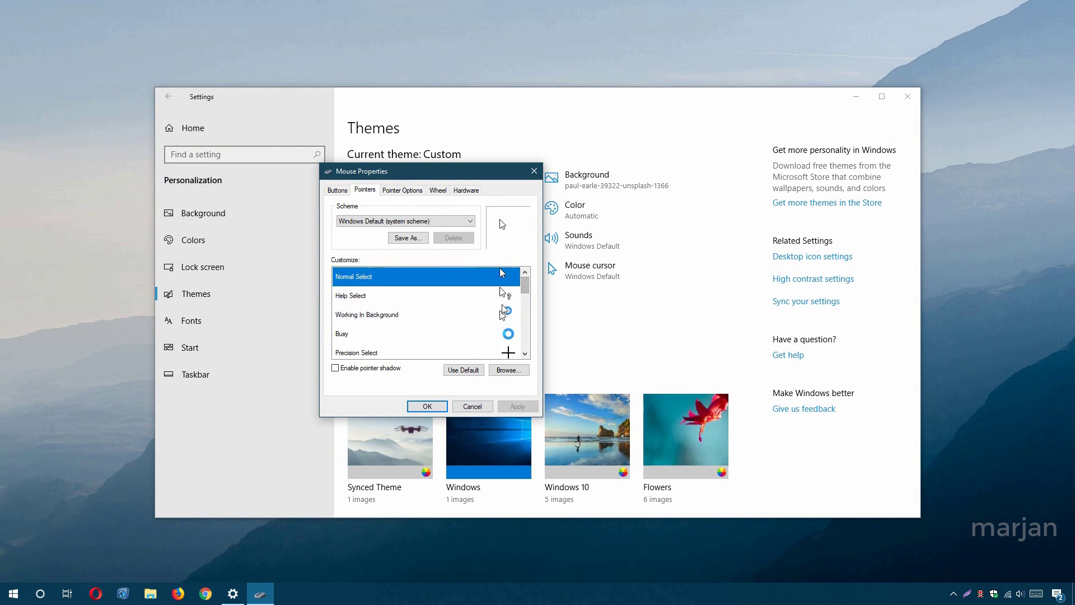
pyautogui.click(472, 406)
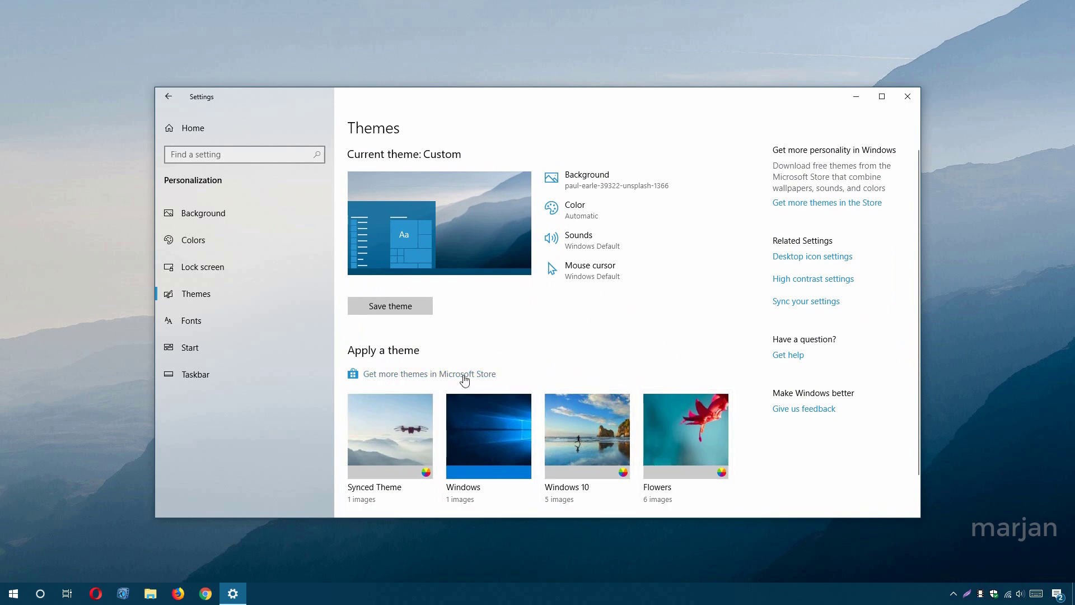
pyautogui.click(442, 375)
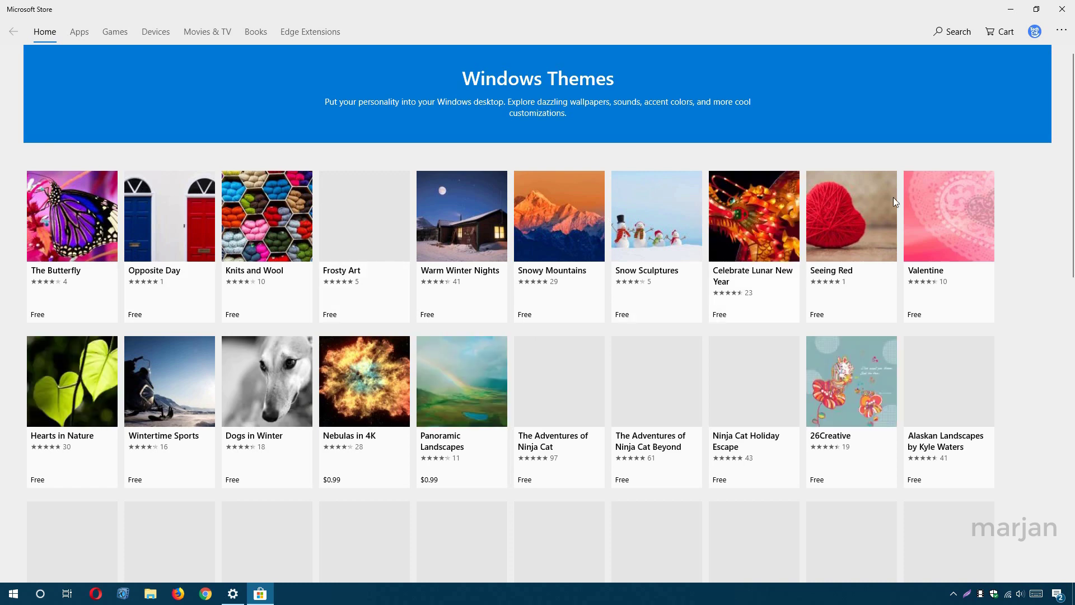
pyautogui.scroll(-3, 1044, 236)
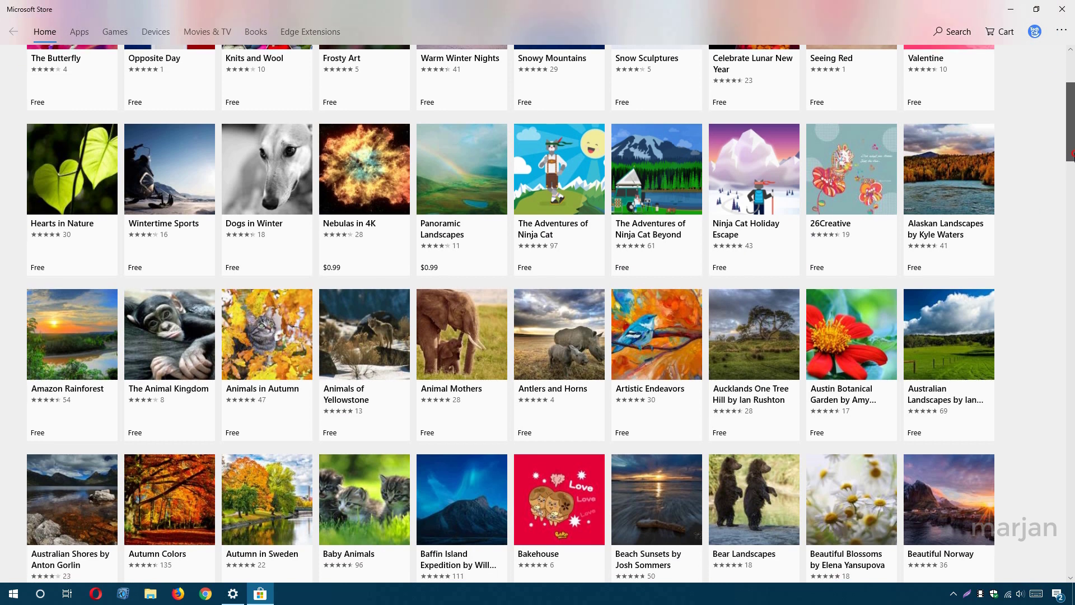
pyautogui.scroll(1, 1072, 154)
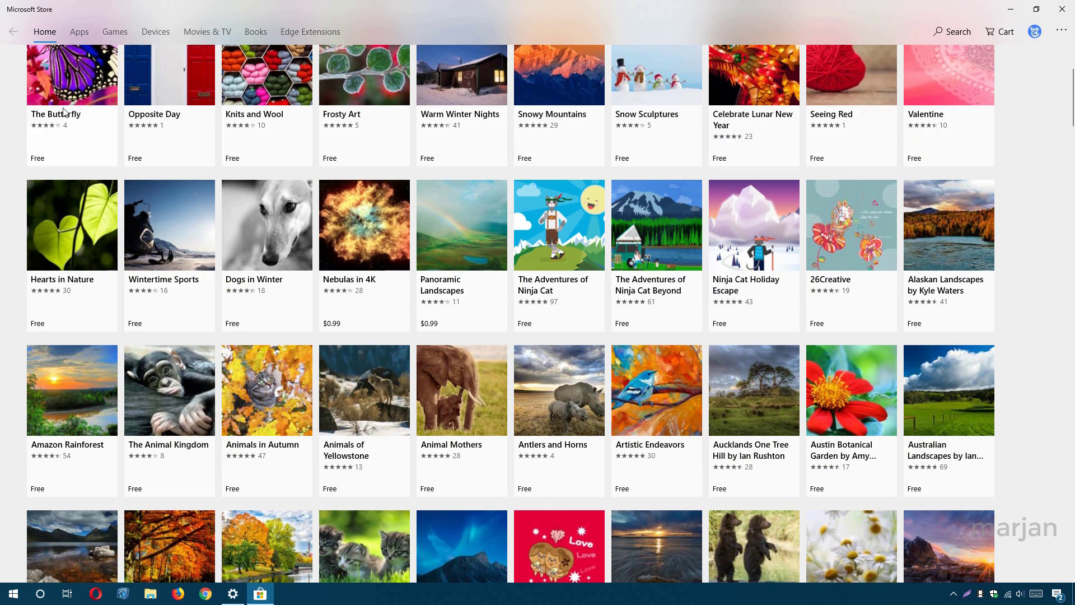
pyautogui.click(1061, 9)
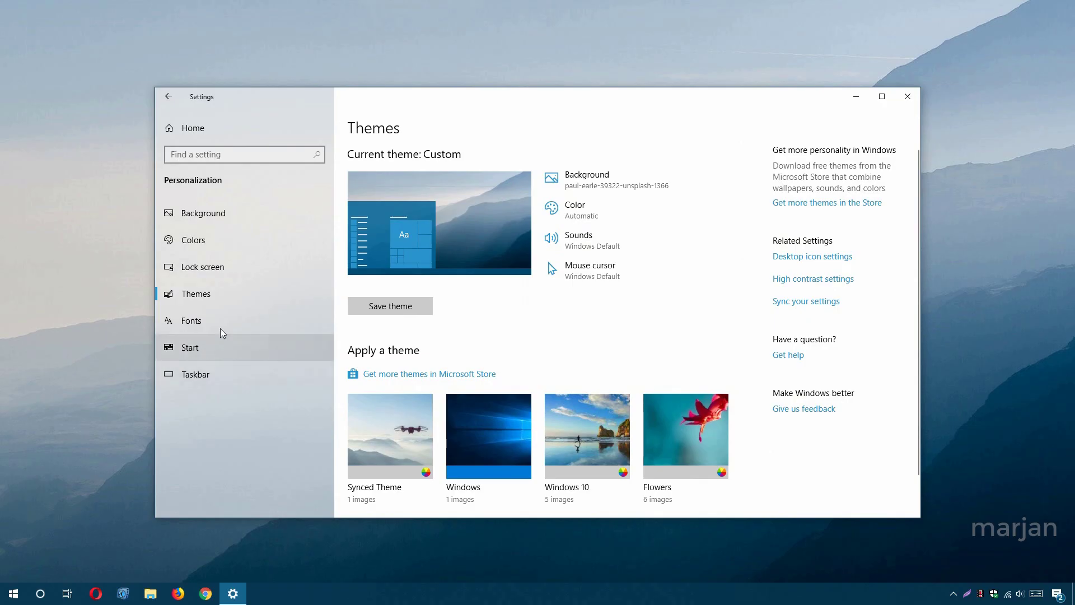
# - Look over the Fonts settings, then move on to the Start settings
pyautogui.click(257, 317)
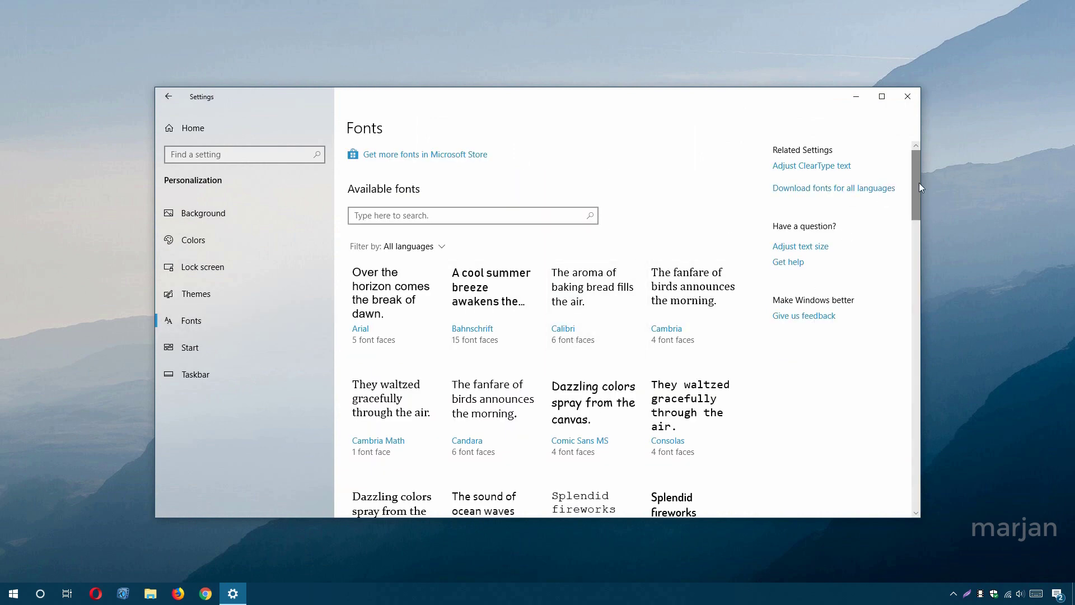
pyautogui.moveTo(919, 183); pyautogui.dragTo(913, 276)
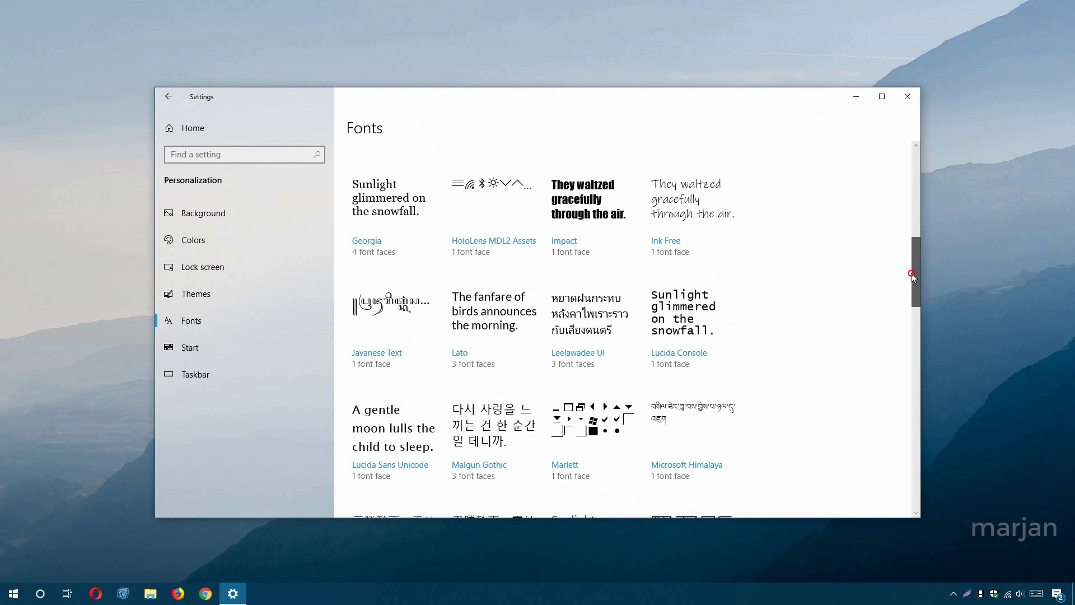
pyautogui.click(192, 353)
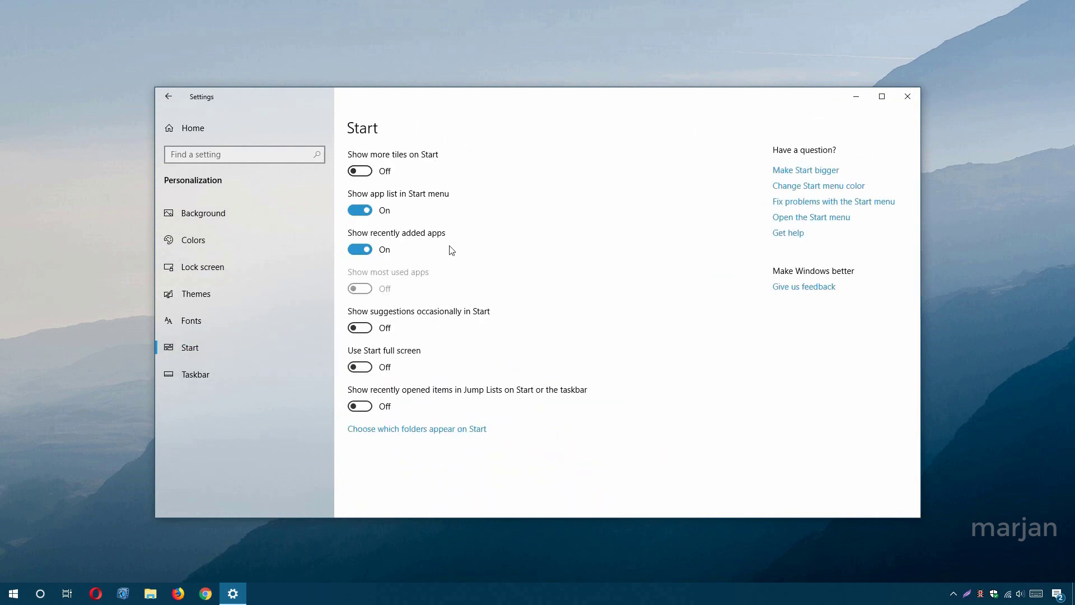
# - Try showing more tiles on Start and switch it back off, then hide the Start app list
pyautogui.click(359, 170)
pyautogui.click(23, 591)
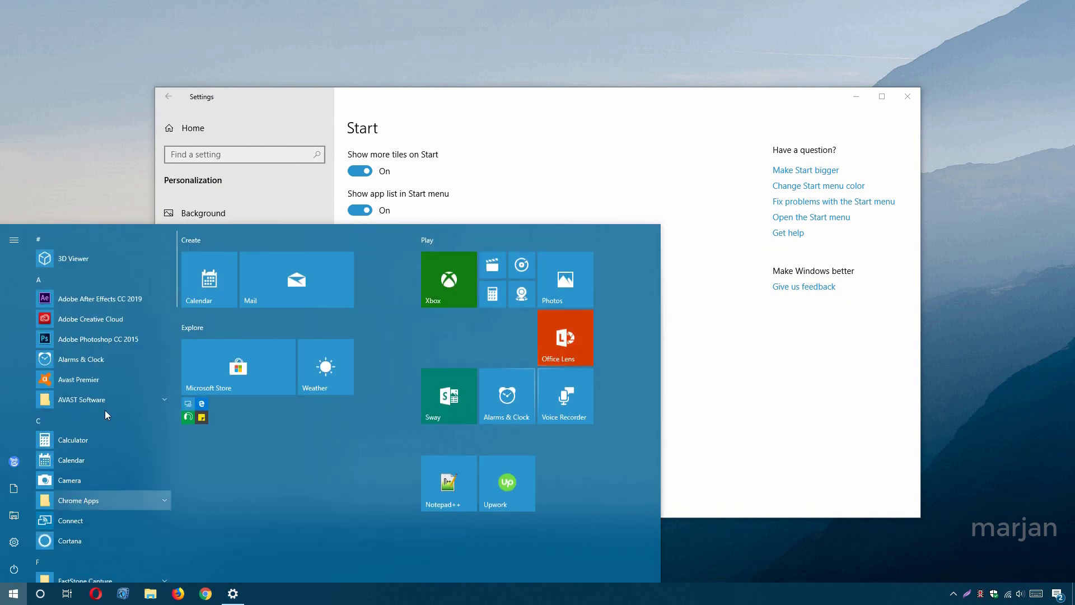
pyautogui.click(359, 171)
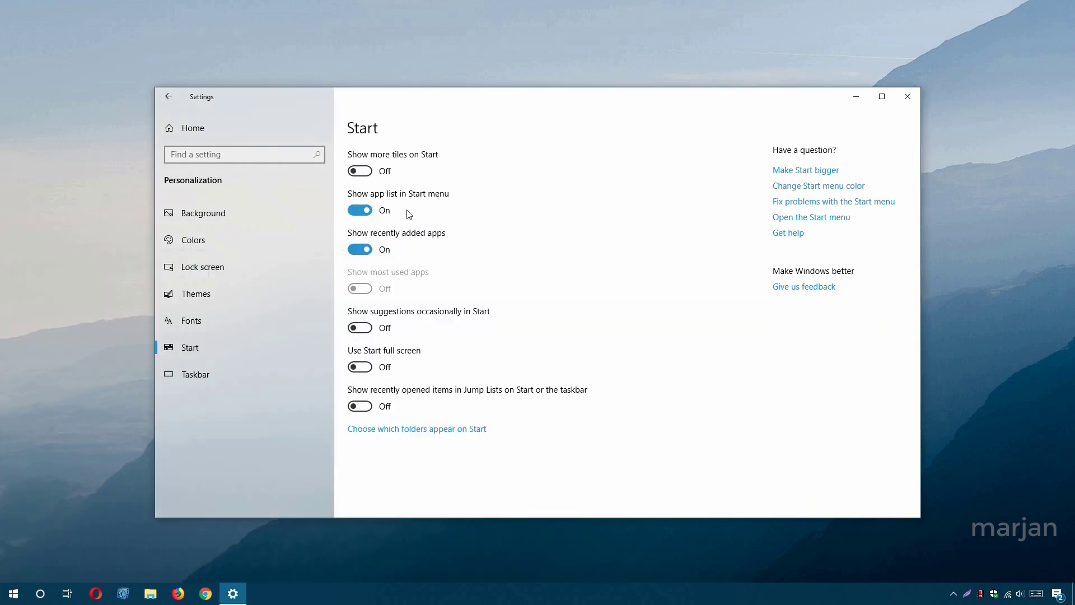
pyautogui.click(360, 210)
pyautogui.click(13, 593)
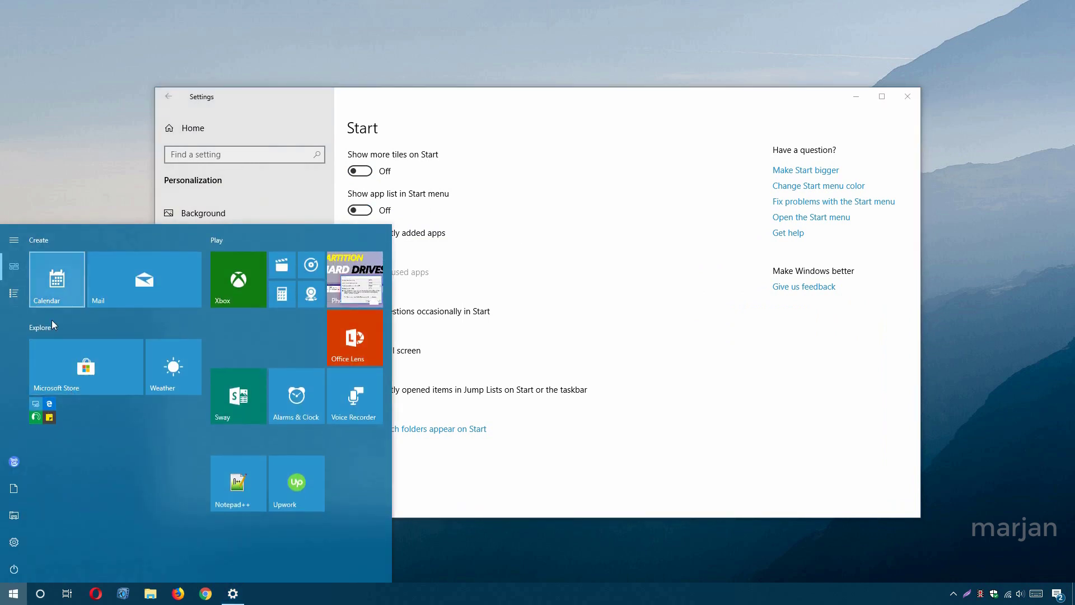
pyautogui.click(558, 292)
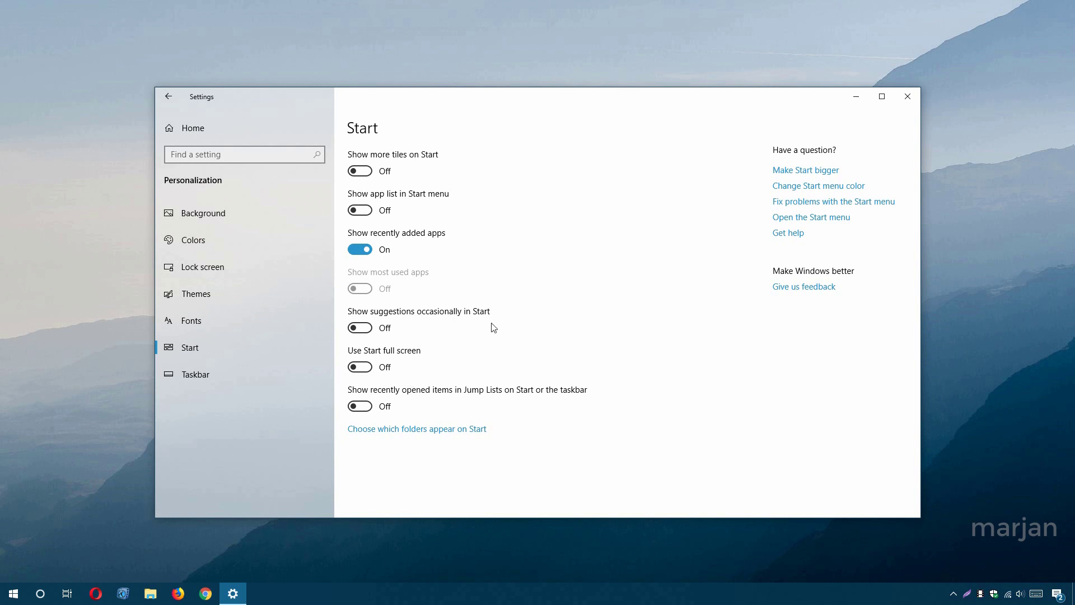
# - Try full-screen Start, preview it, then switch it back off
pyautogui.click(364, 367)
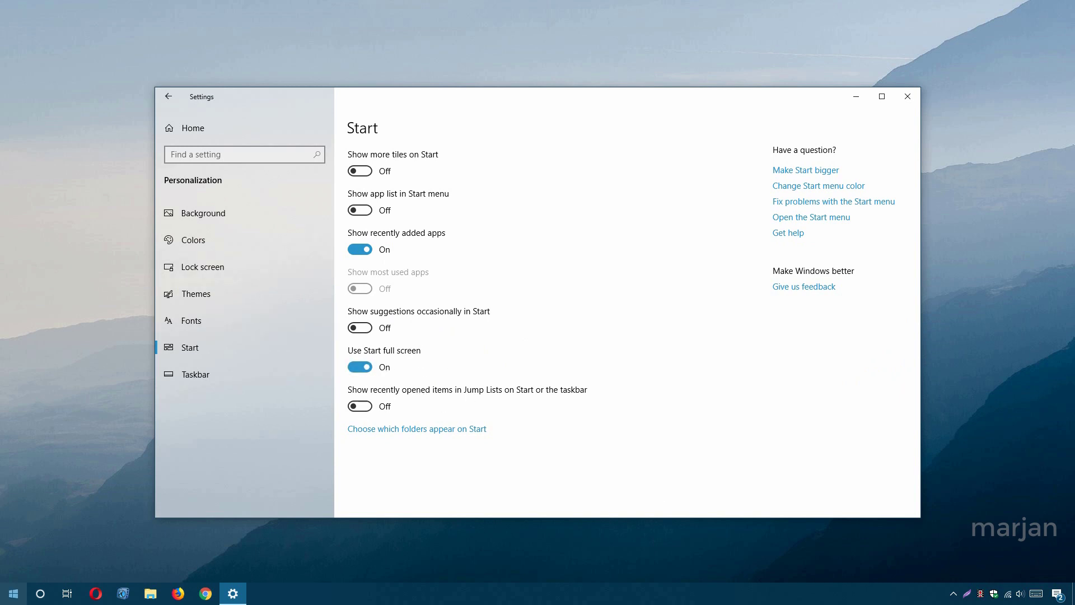
pyautogui.press('super')
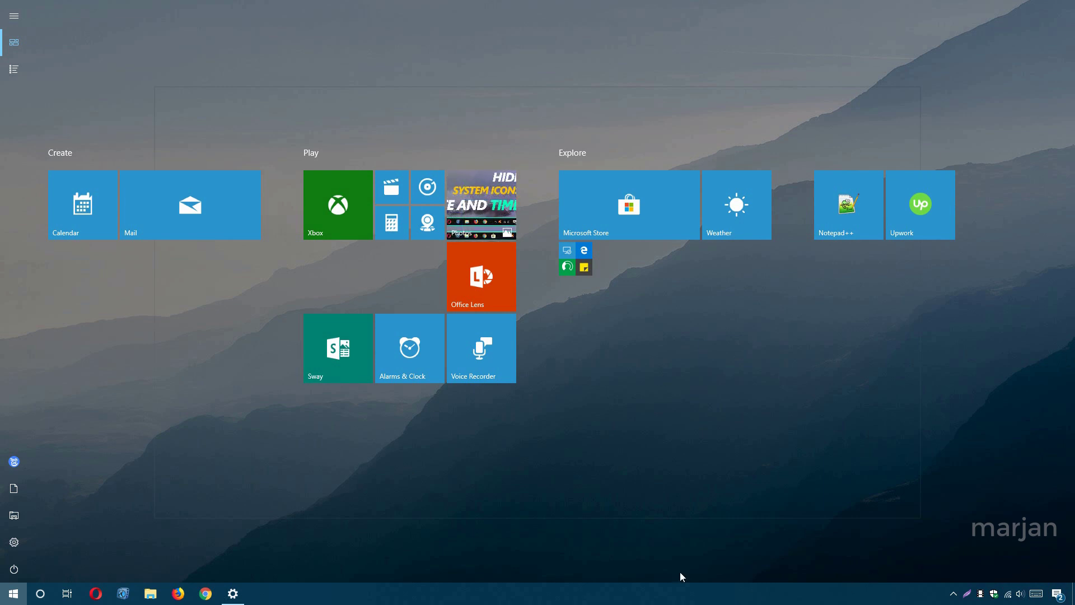
pyautogui.press('super')
pyautogui.click(360, 367)
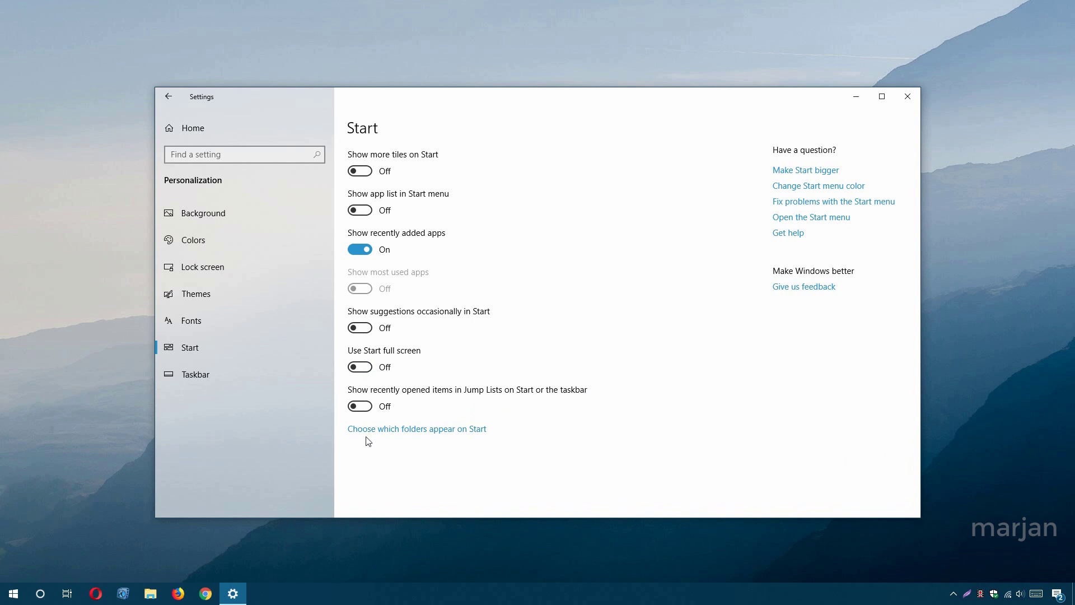
# - Turn on Downloads in 'Choose which folders appear on Start' and confirm it shows on Start
pyautogui.click(469, 433)
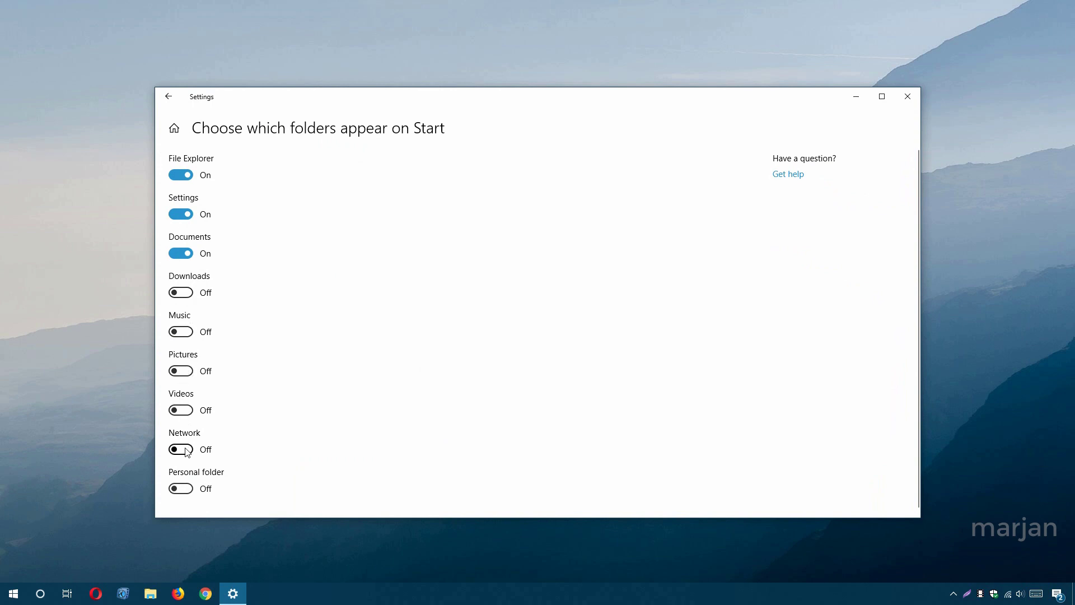
pyautogui.click(13, 592)
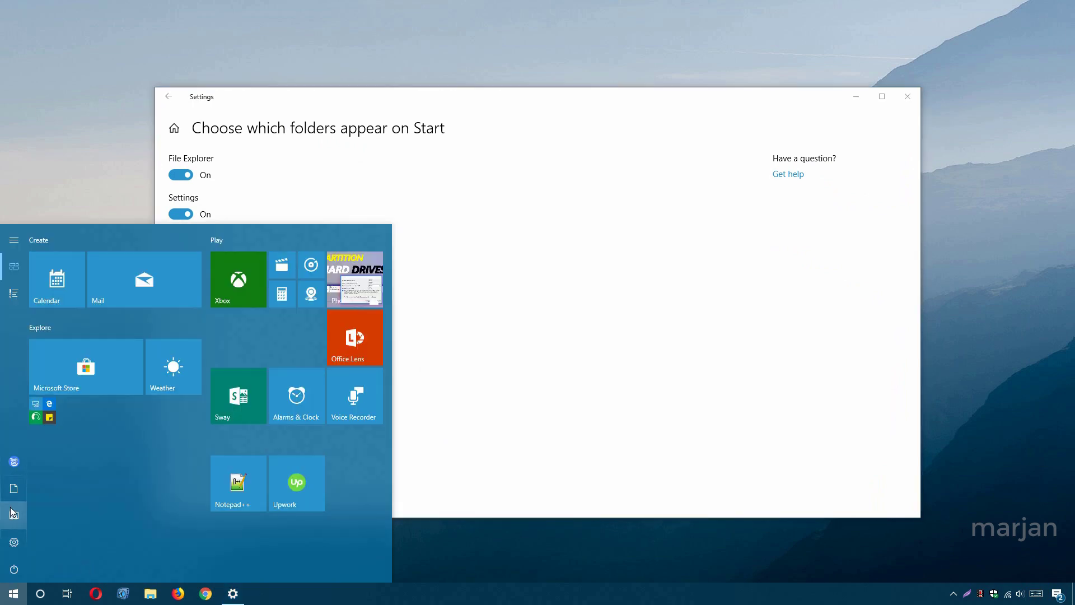
pyautogui.click(471, 312)
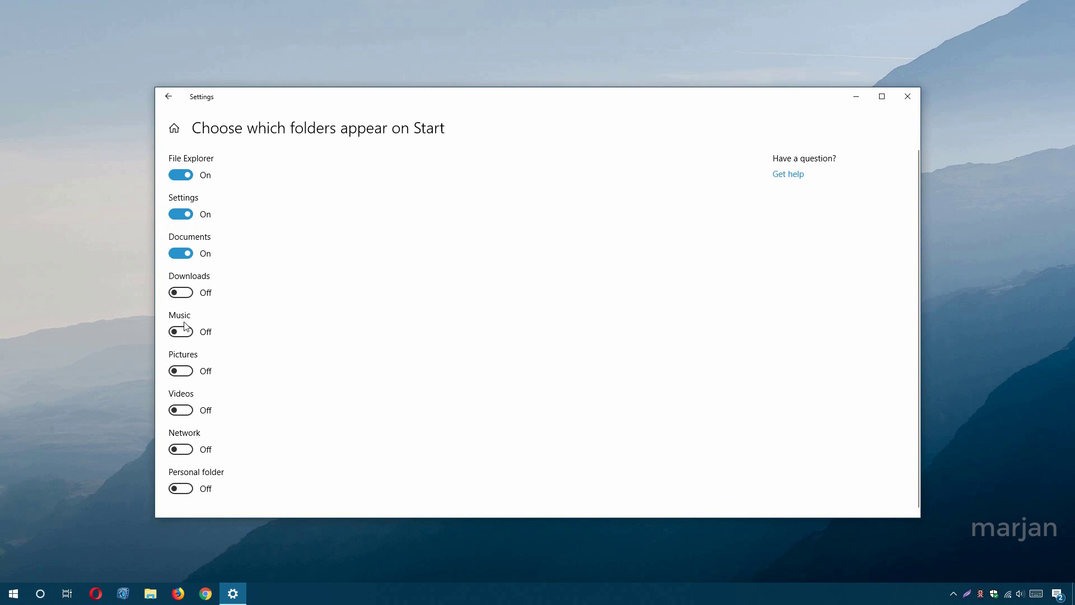
pyautogui.click(186, 288)
pyautogui.click(14, 593)
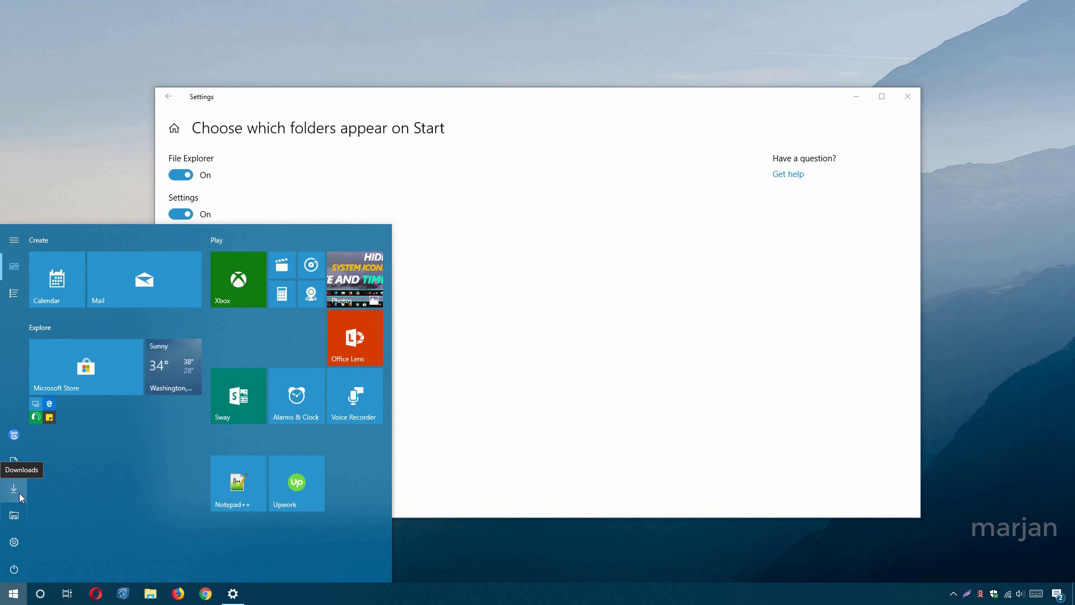
pyautogui.click(566, 357)
# - In Taskbar settings, try automatically hiding the taskbar in desktop mode, then turn it back off
pyautogui.click(168, 96)
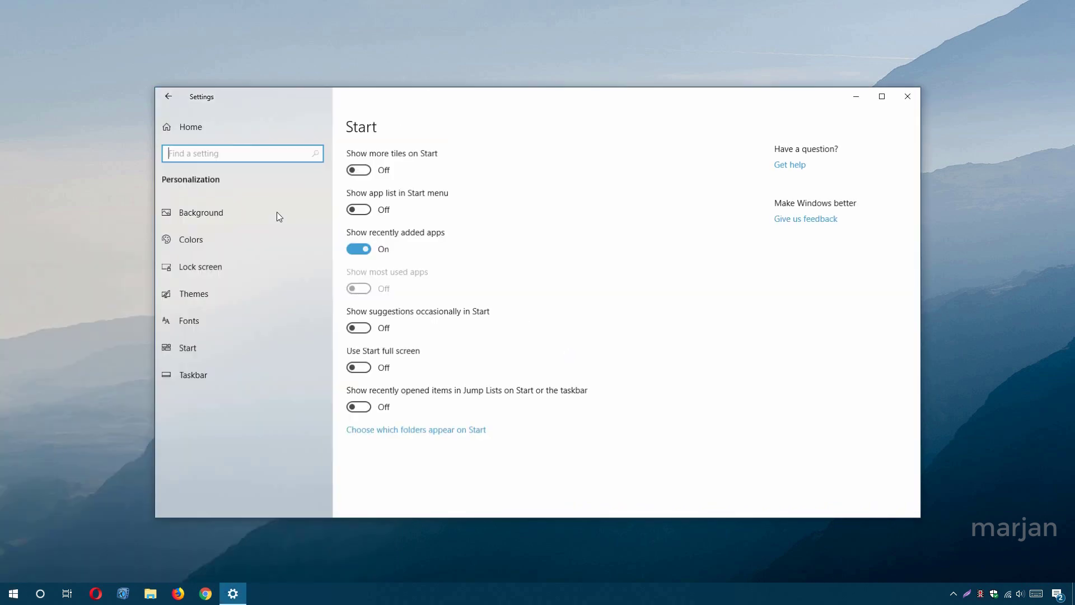
pyautogui.click(240, 377)
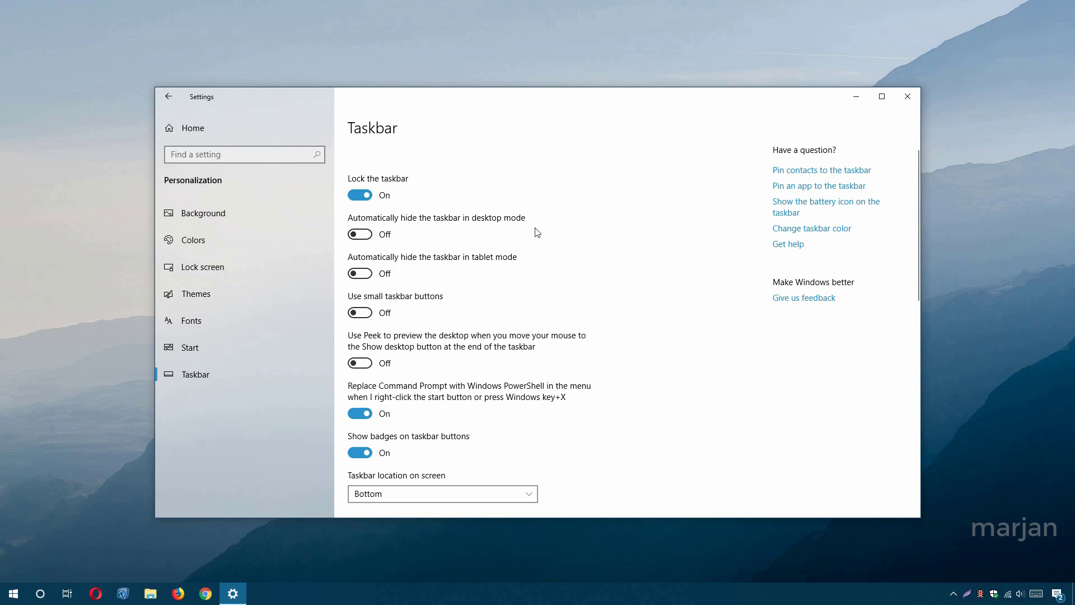
pyautogui.click(362, 235)
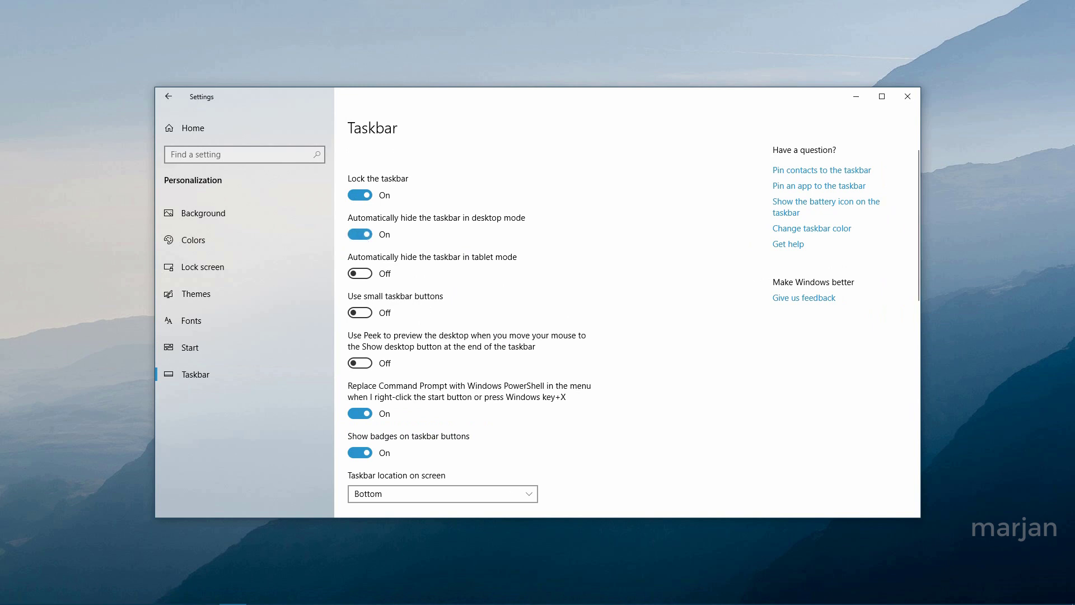
pyautogui.moveTo(538, 603)
pyautogui.click(358, 234)
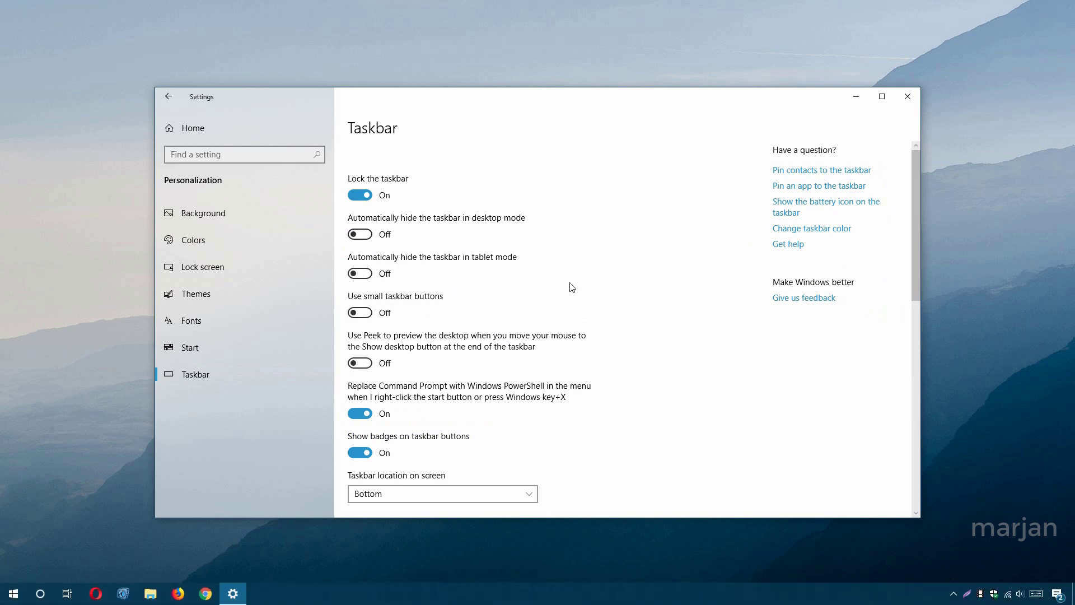
# - Review the system icons list, leaving Clock off and Volume and Network on
pyautogui.moveTo(917, 263); pyautogui.dragTo(911, 352)
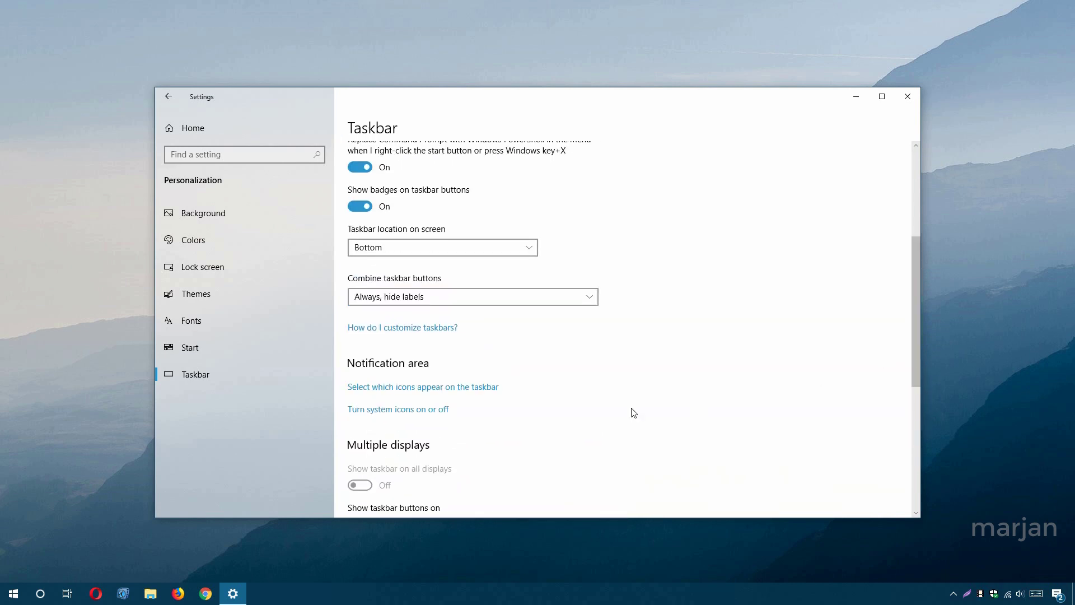
pyautogui.click(424, 411)
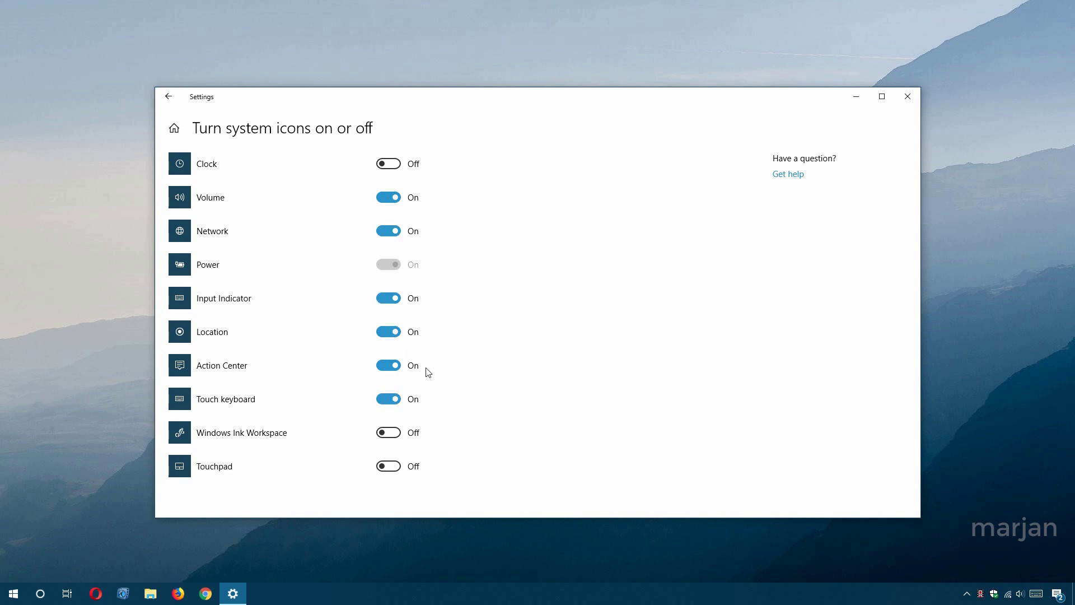
pyautogui.click(168, 96)
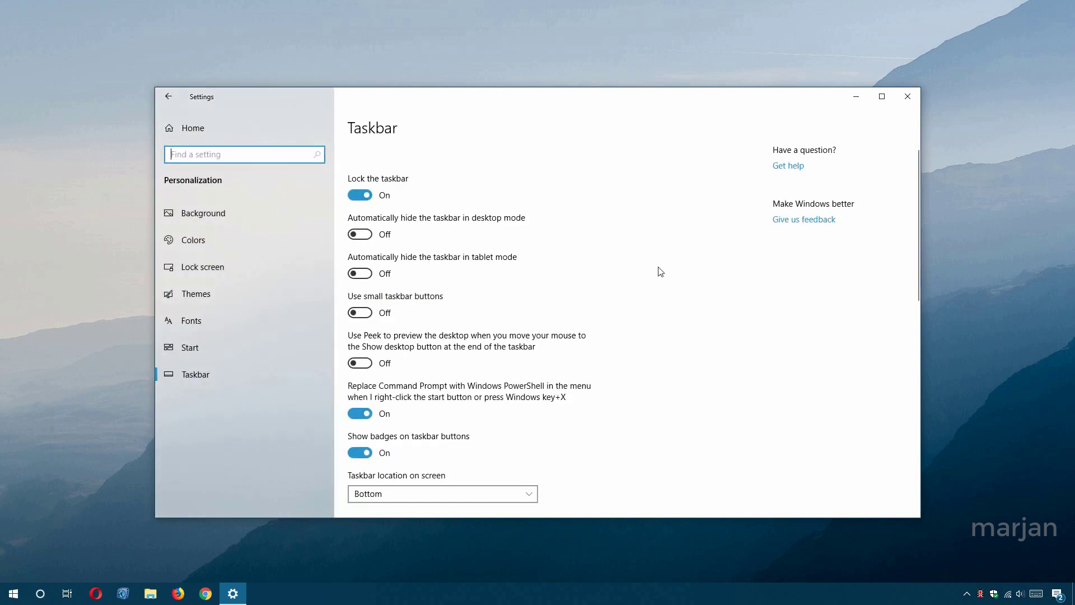
# - Close Settings, replace the taskbar search box with the Cortana icon, and test the search panel
pyautogui.hotkey('alt', 'F4')
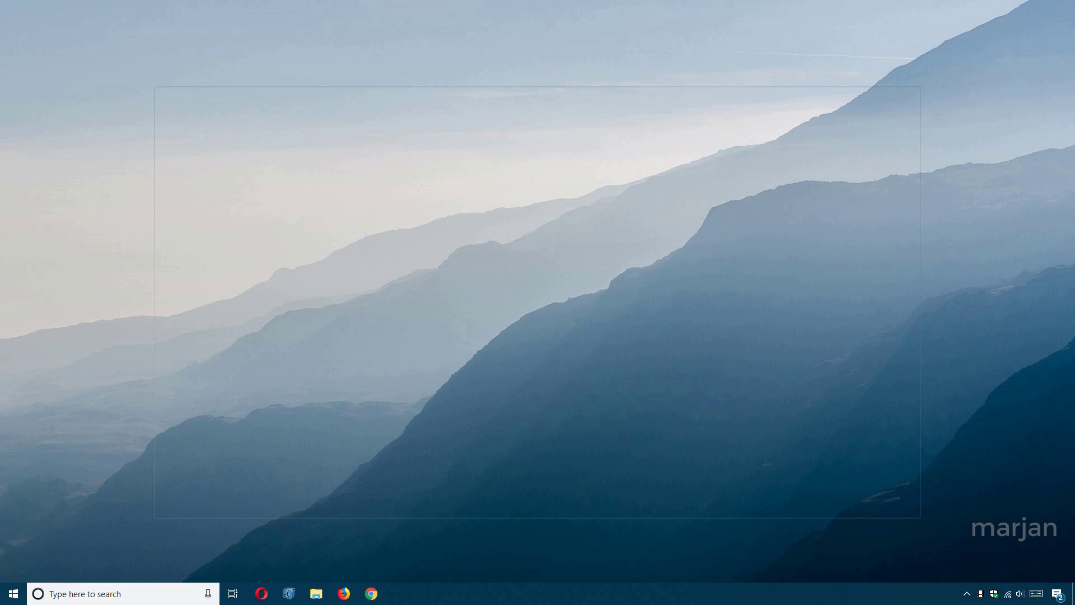
pyautogui.rightClick(484, 600)
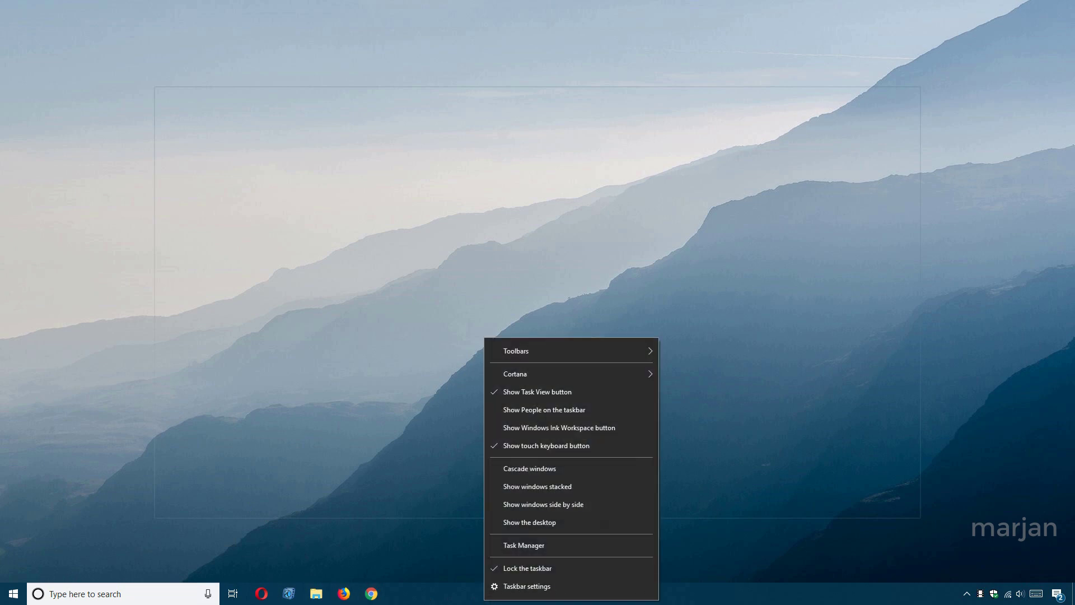
pyautogui.moveTo(532, 375)
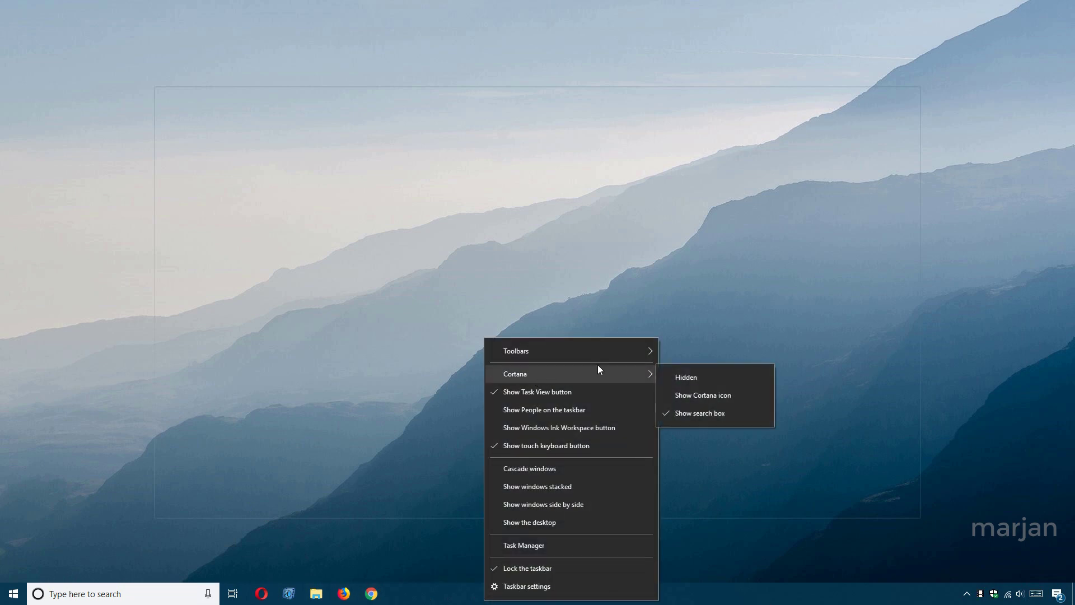
pyautogui.click(686, 395)
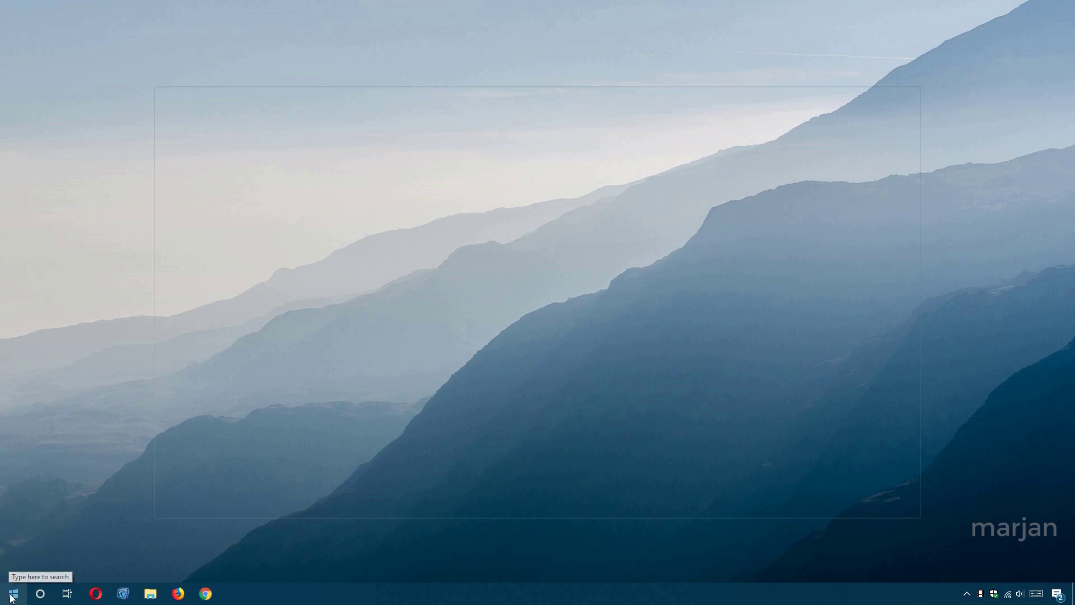
pyautogui.click(41, 594)
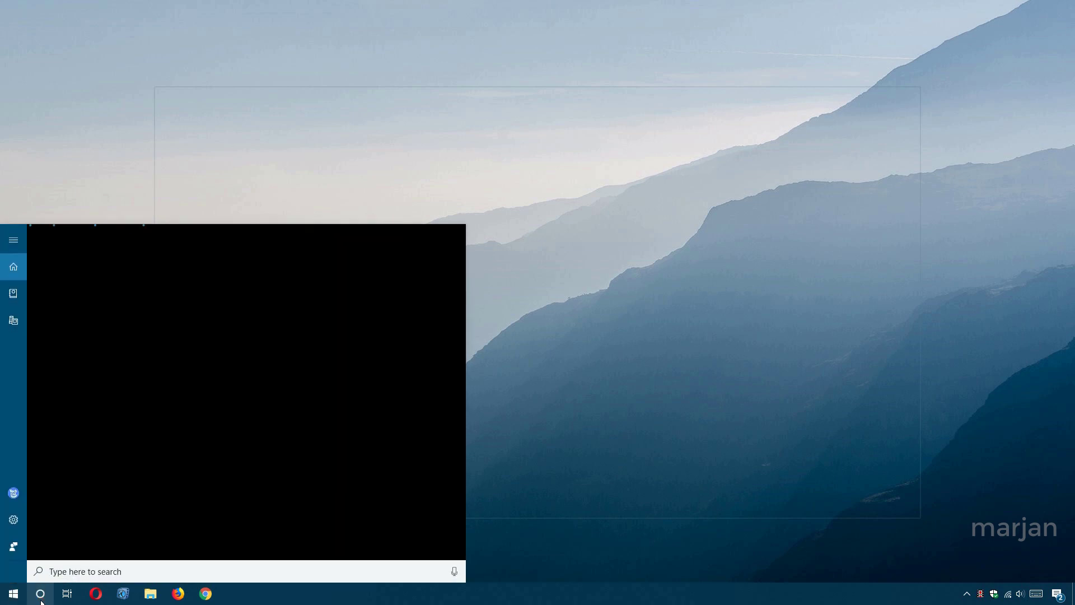
pyautogui.write('hjasdasdjasd')
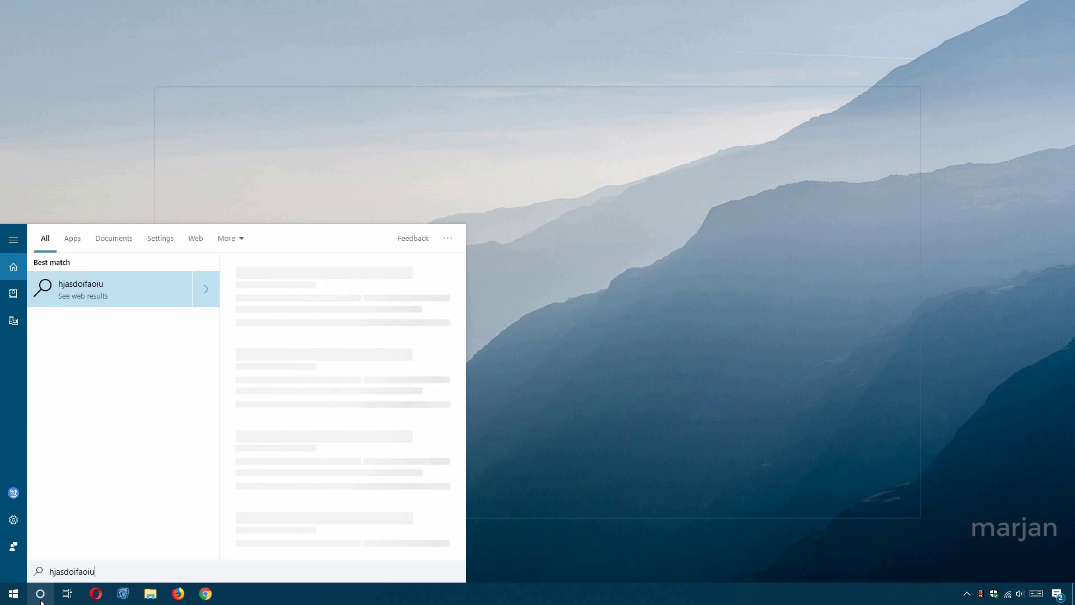
pyautogui.press('BackSpace')
pyautogui.press('BackSpace')
pyautogui.press('BackSpace')
pyautogui.press('BackSpace')
pyautogui.press('BackSpace')
pyautogui.press('BackSpace')
pyautogui.press('BackSpace')
pyautogui.press('BackSpace')
pyautogui.press('BackSpace')
pyautogui.press('BackSpace')
pyautogui.press('BackSpace')
pyautogui.press('BackSpace')
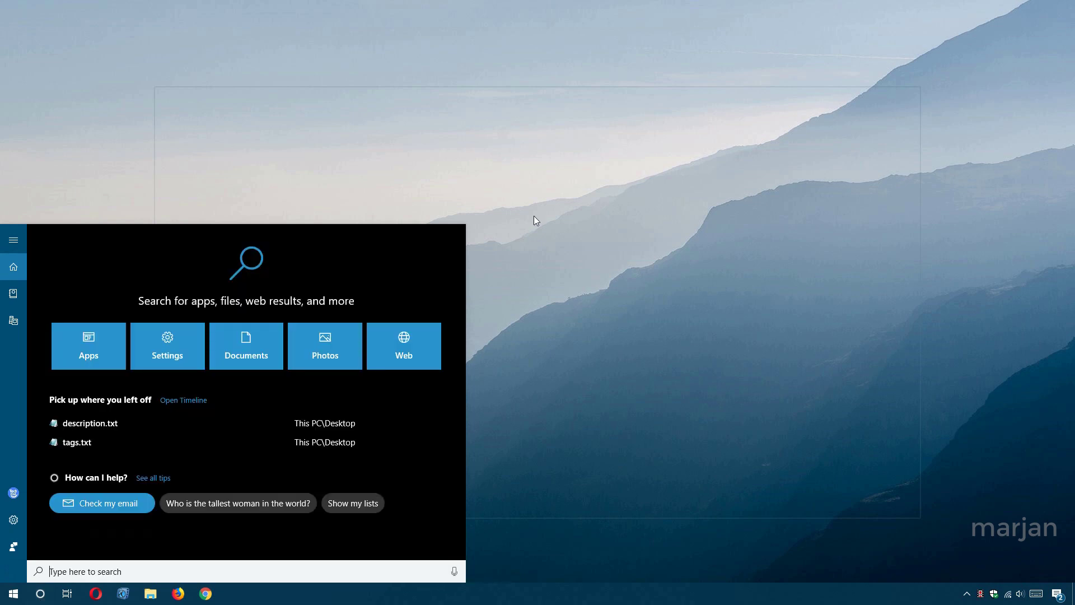
pyautogui.click(624, 333)
# - Hide Cortana from the taskbar completely and search Start for 'reso'
pyautogui.rightClick(461, 594)
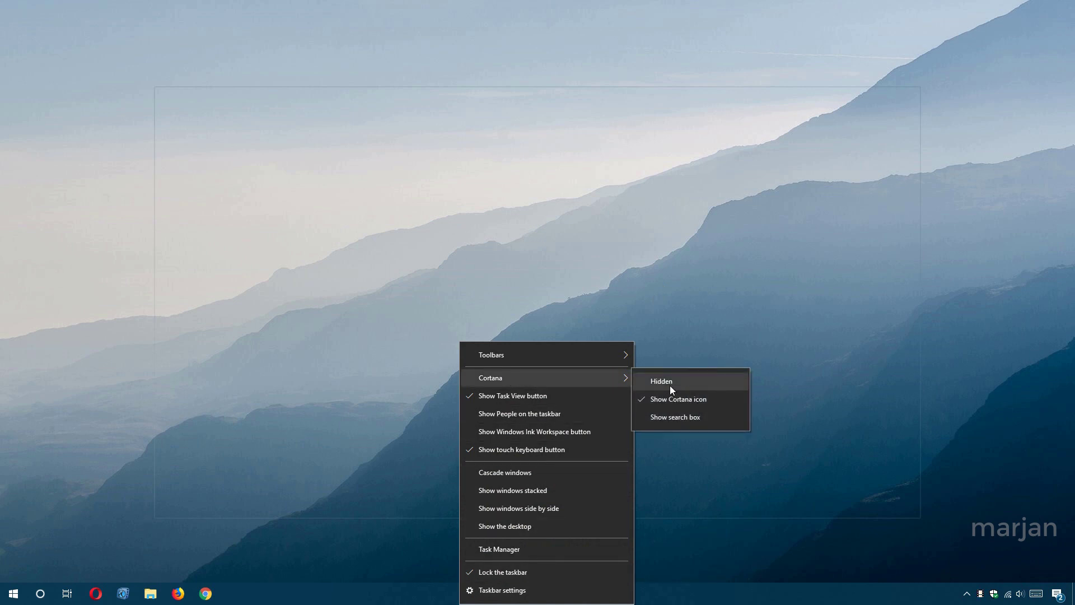
pyautogui.click(665, 381)
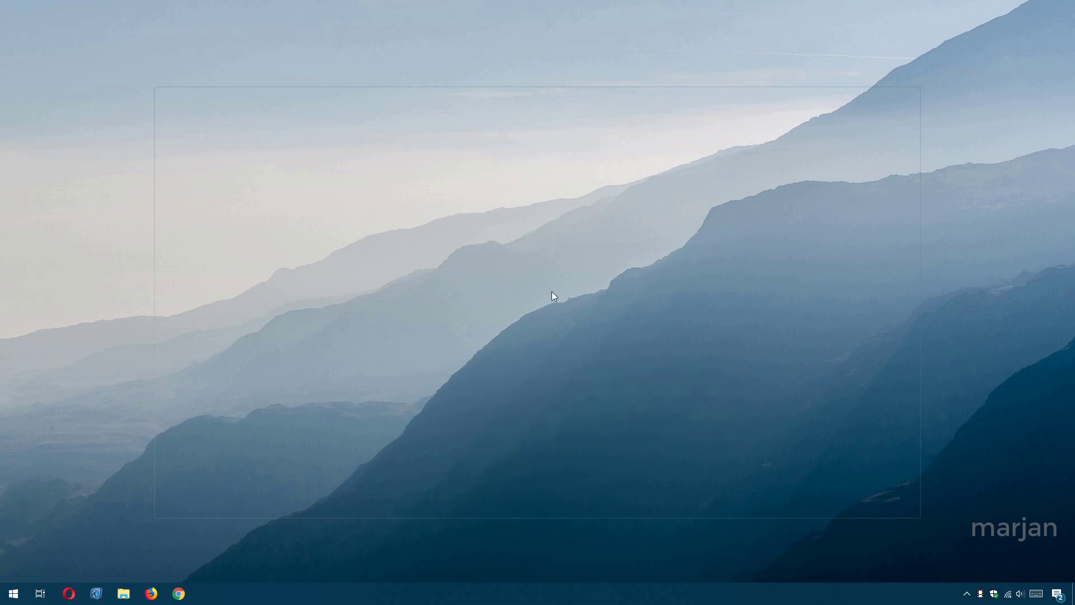
pyautogui.click(5, 592)
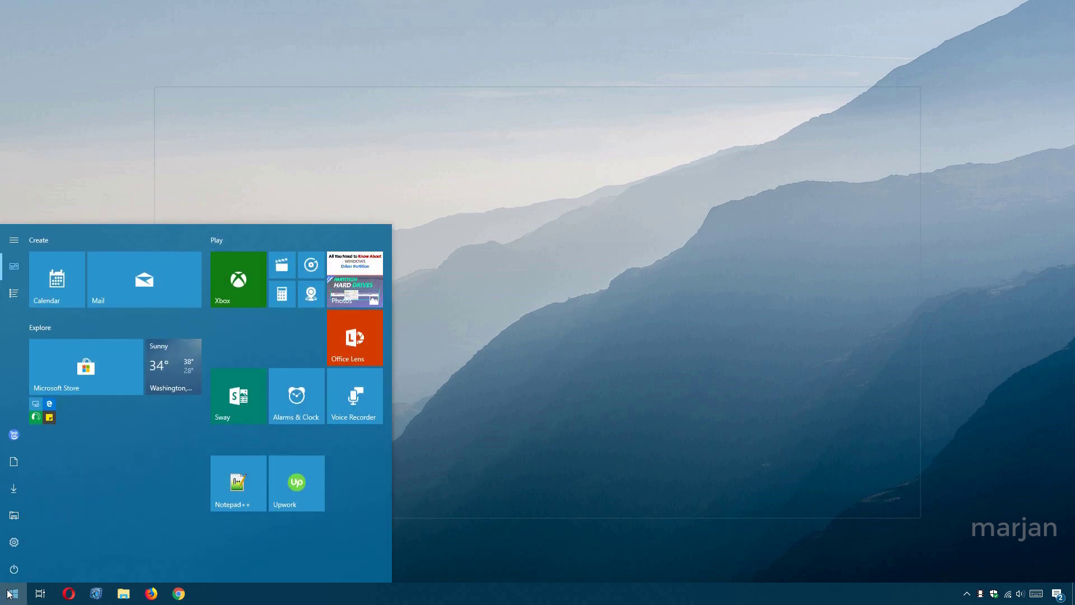
pyautogui.write('reso')
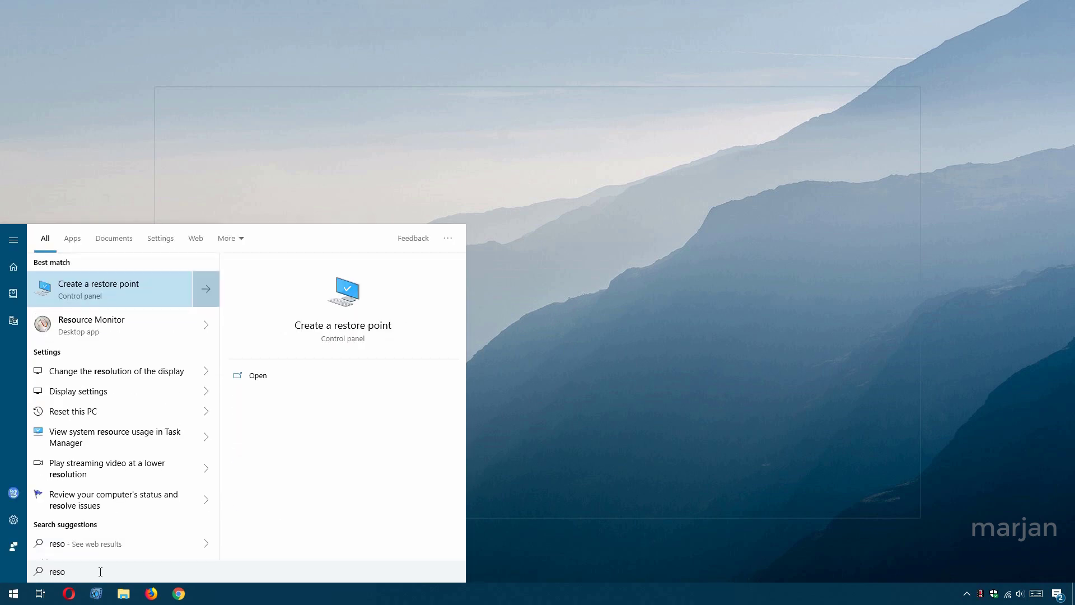